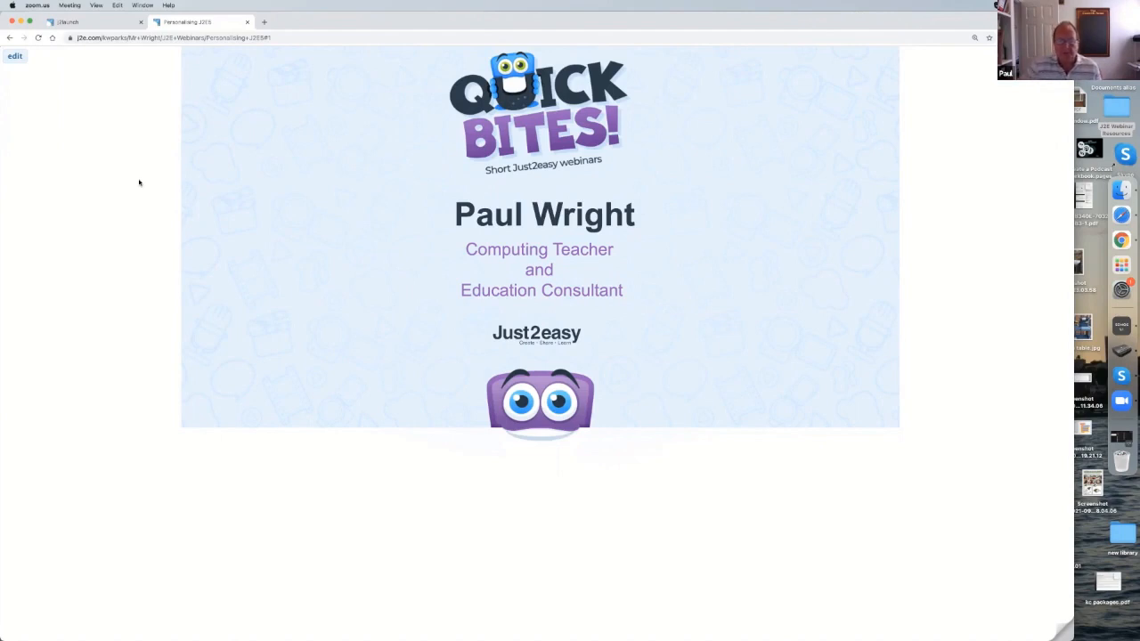
Page through the Personalising J2E5 presentation to the mature J2Launch page slide, highlighting "15 minute tutorial." on the objectives slide.
left_click(1062, 634)
left_click(1064, 634)
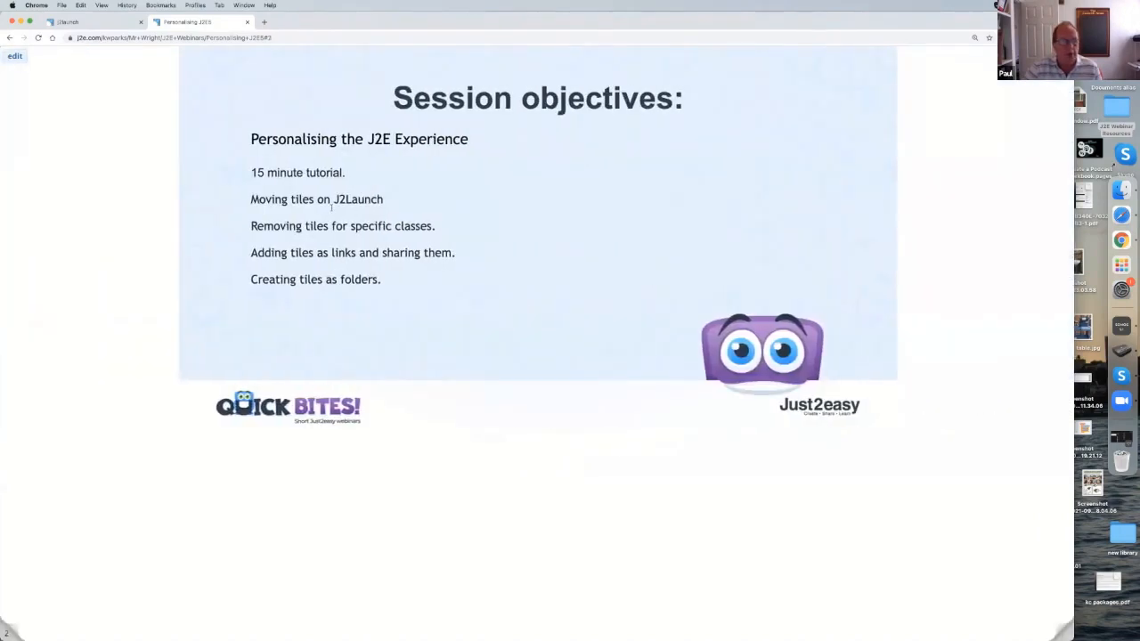
left_click_drag(251, 172, 347, 175)
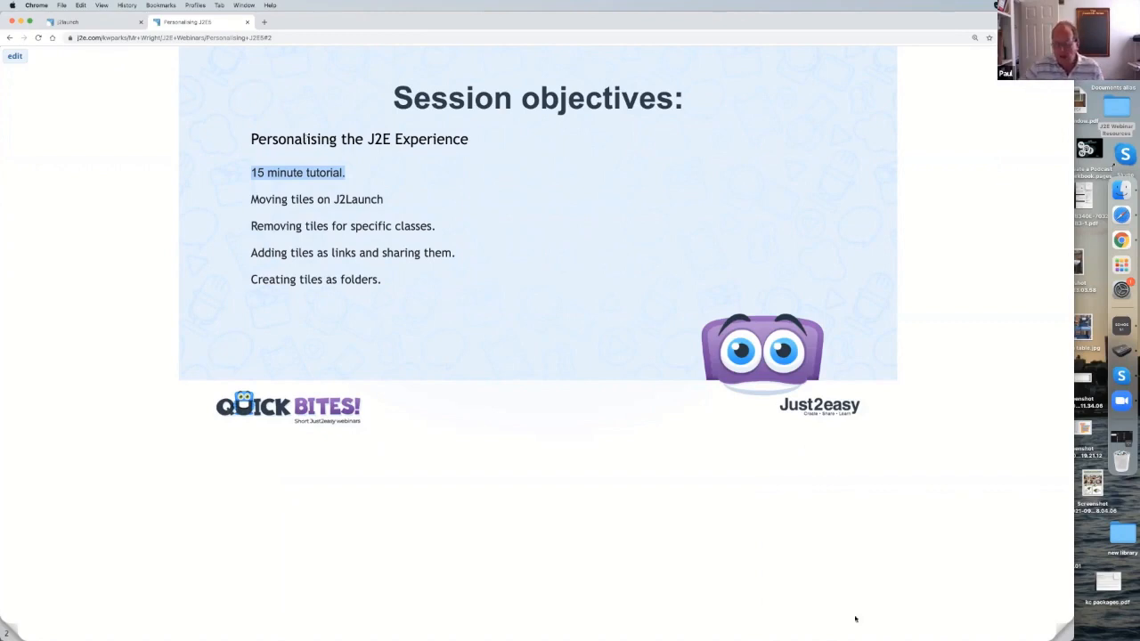
left_click(1058, 634)
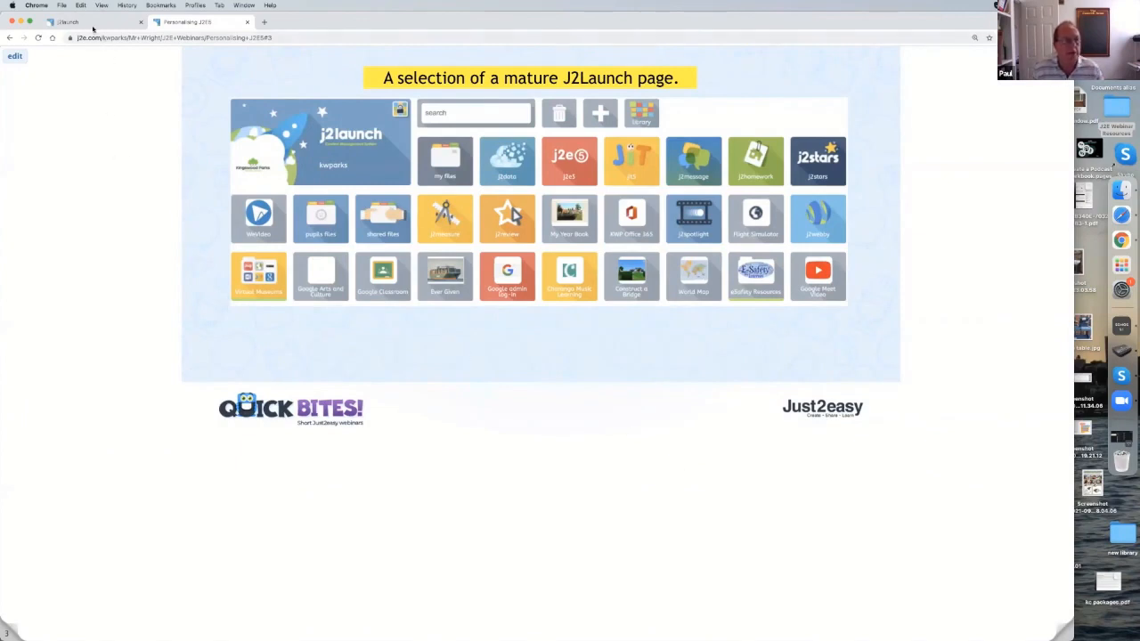
Rearrange the j2launch tiles, trying jit5 beside my files and returning it after j2e5, and placing j2stars and j2data after j2office.
left_click(91, 27)
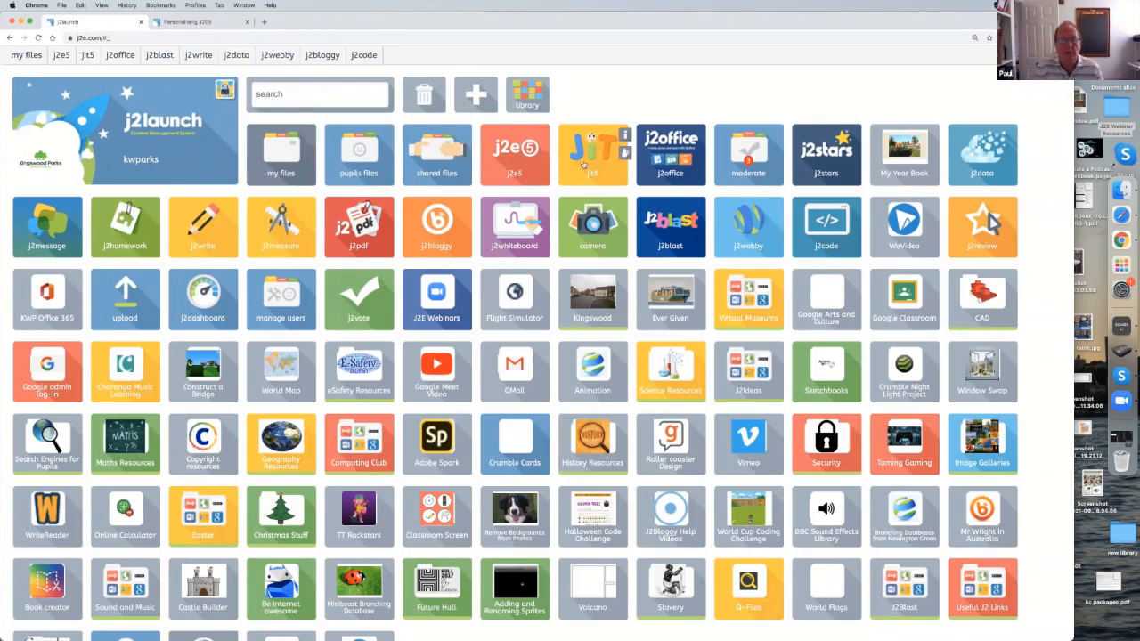
left_click_drag(579, 165, 281, 165)
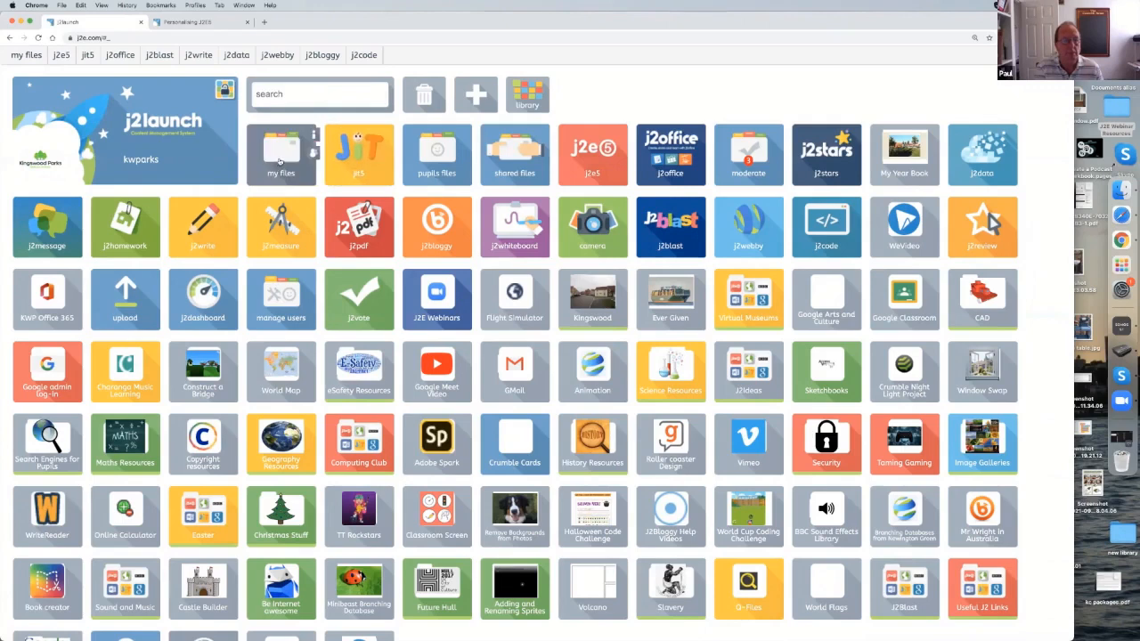
left_click_drag(361, 158, 615, 156)
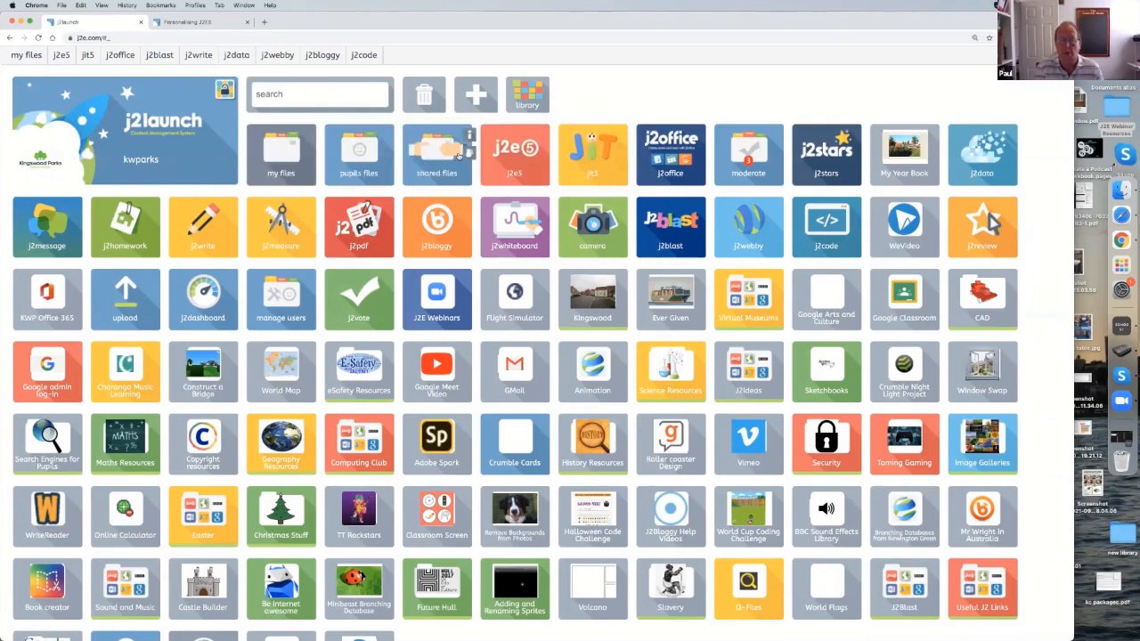
left_click_drag(808, 159, 749, 158)
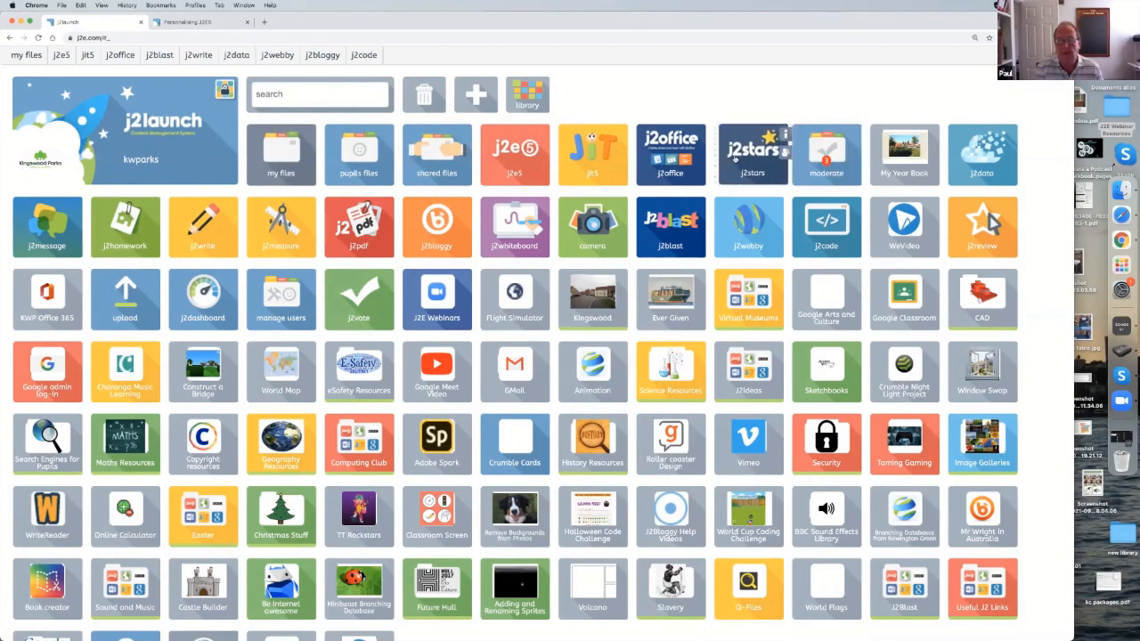
left_click_drag(956, 156, 828, 158)
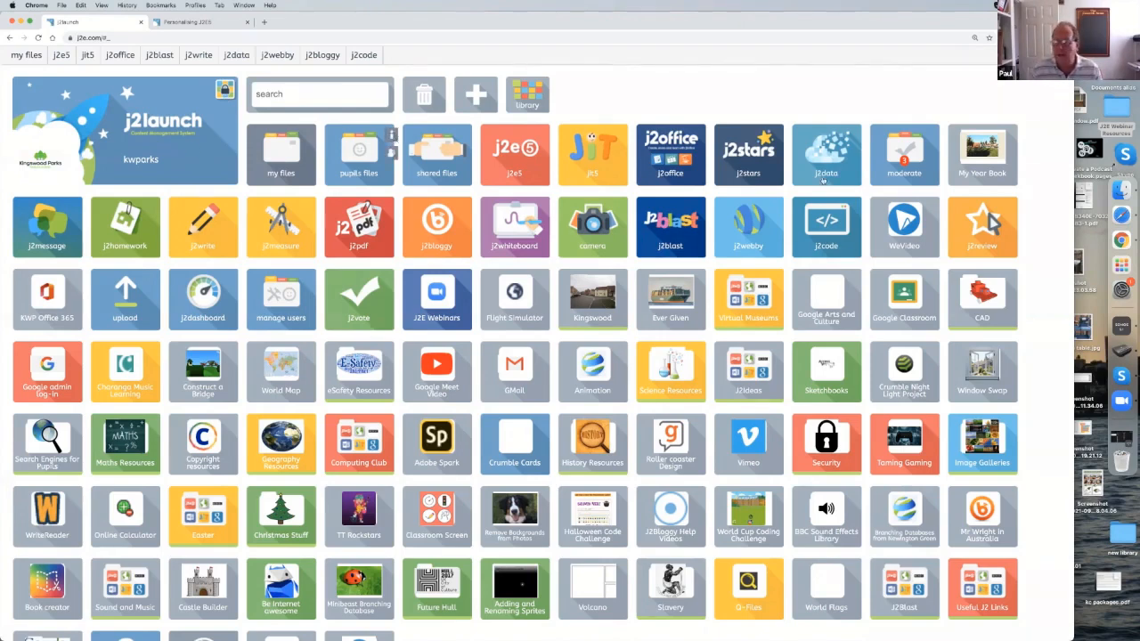
Switch to Safari to view the pupil's j2launch page and compare it with the teacher's page in Chrome.
left_click(1122, 215)
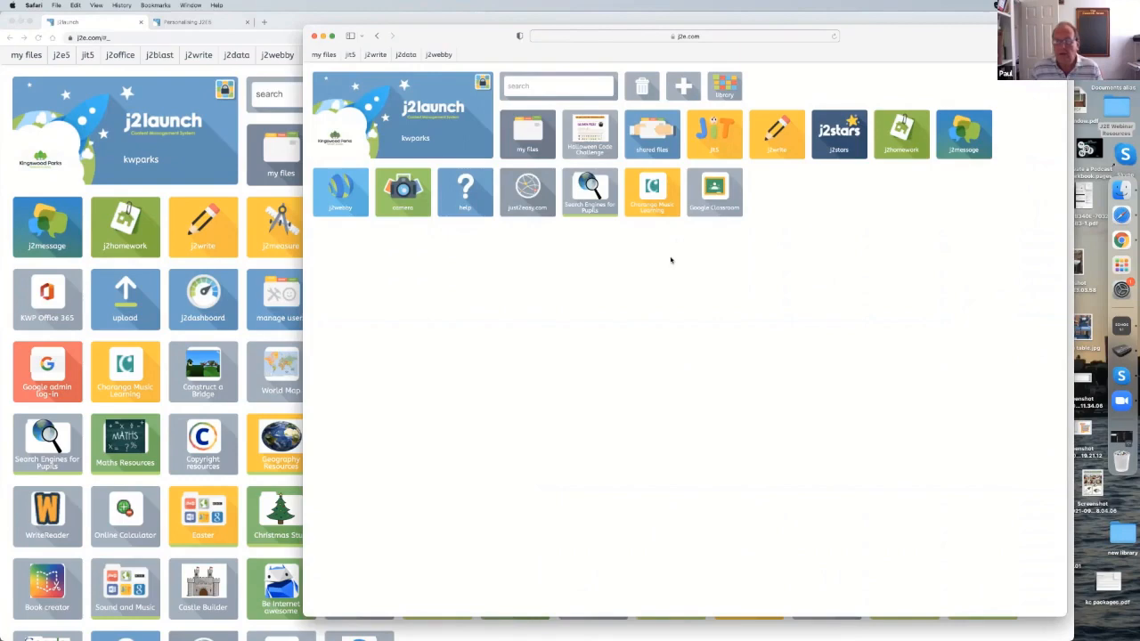
left_click(925, 16)
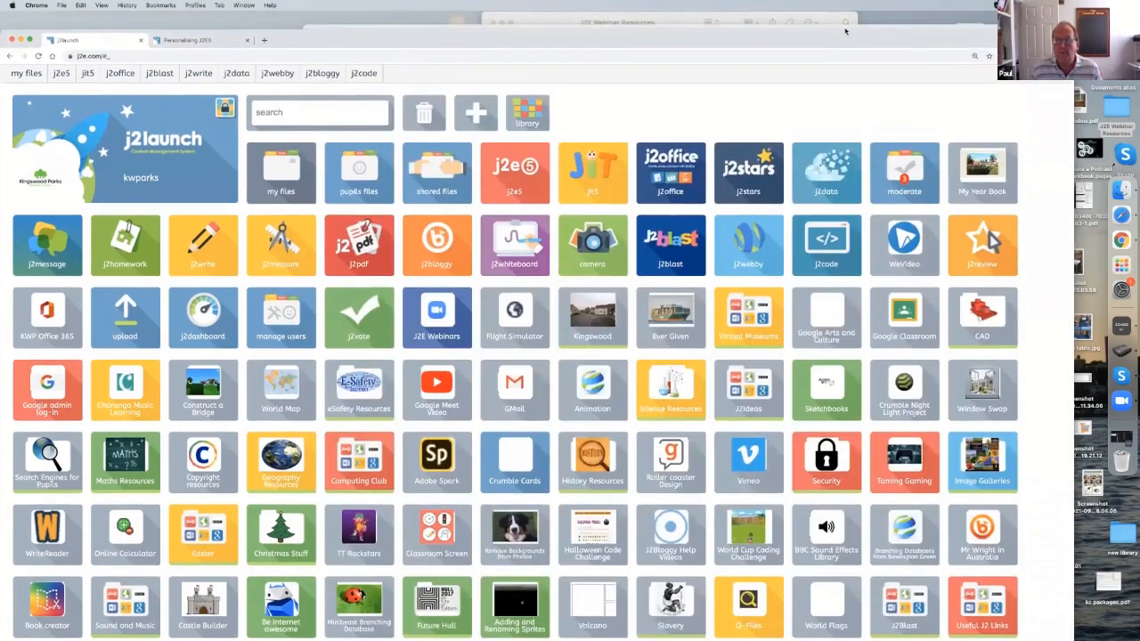
left_click(1122, 215)
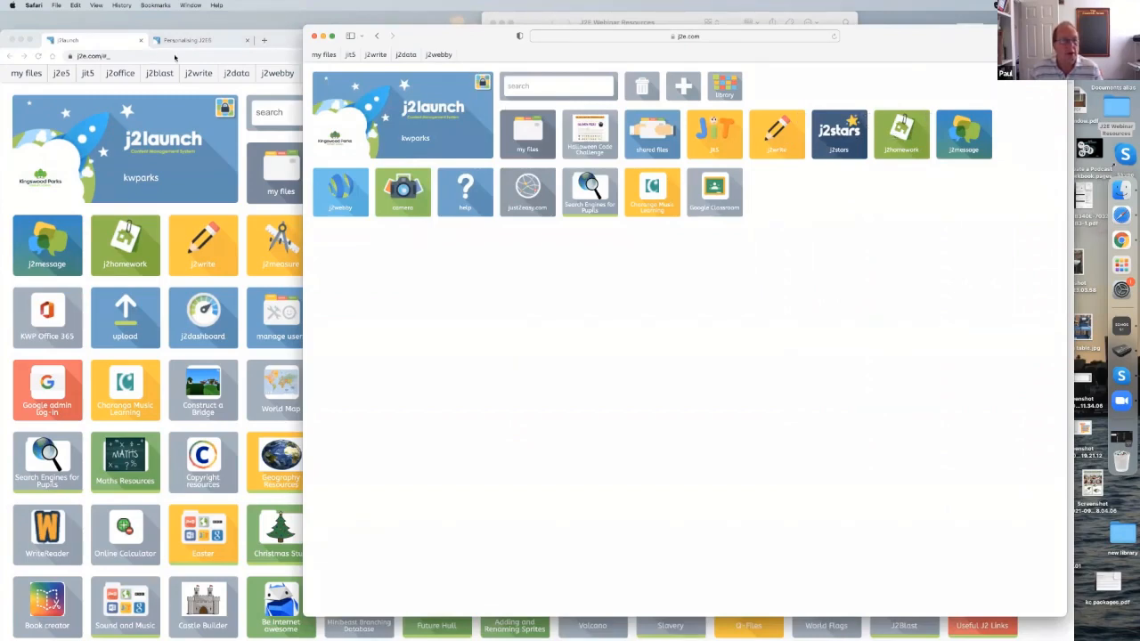
Return to Chrome and open the j2launch pupil tile management in j2dashboard.
left_click(155, 118)
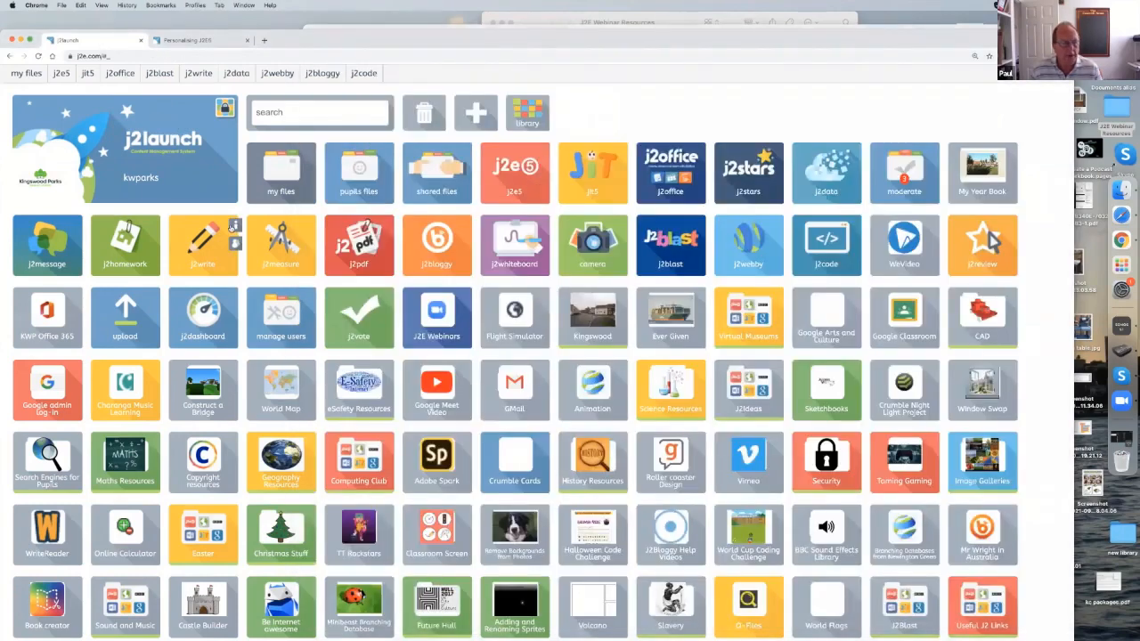
left_click(199, 311)
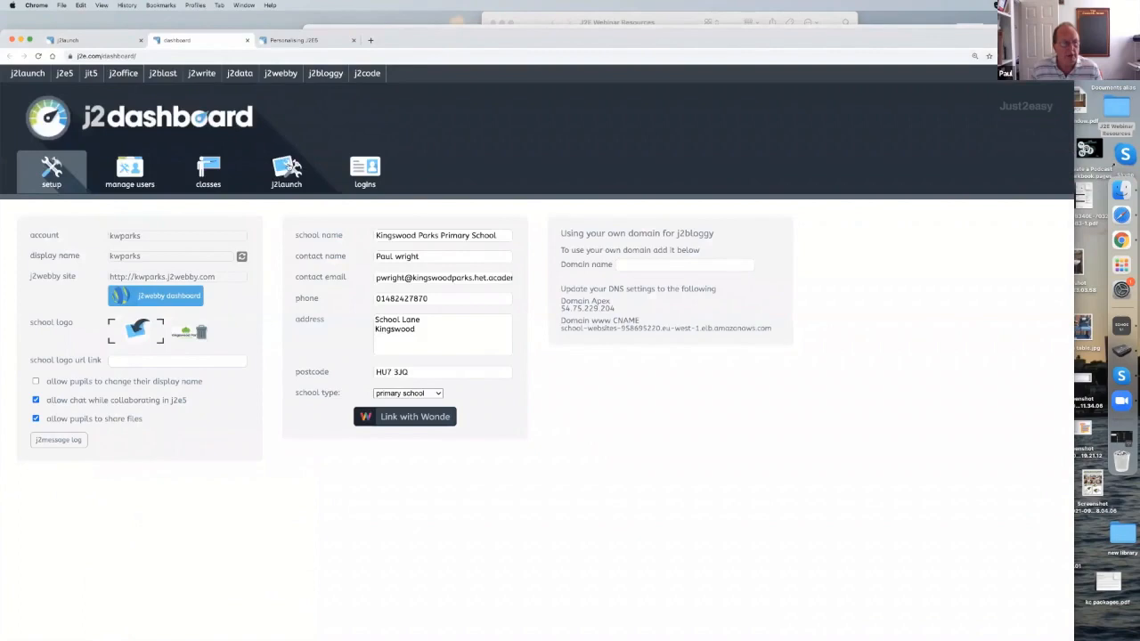
left_click(288, 168)
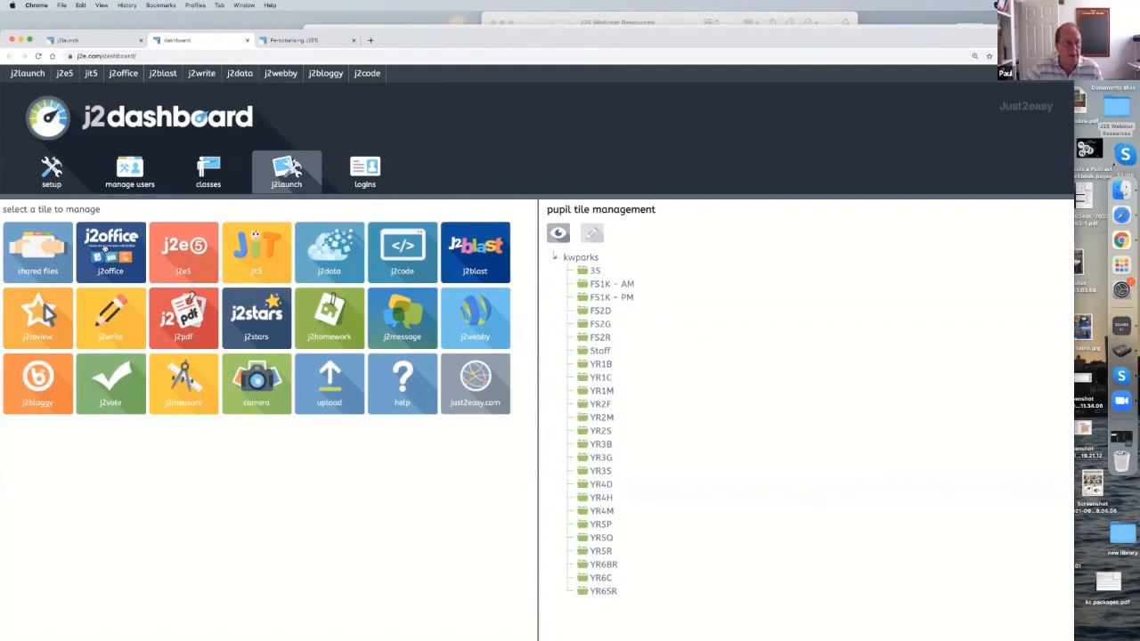
Enable the j2office tile for classes FS1K - AM, FS1K - PM, FS2D, FS2G and FS2R, and check the pupil's page in Safari.
left_click(105, 252)
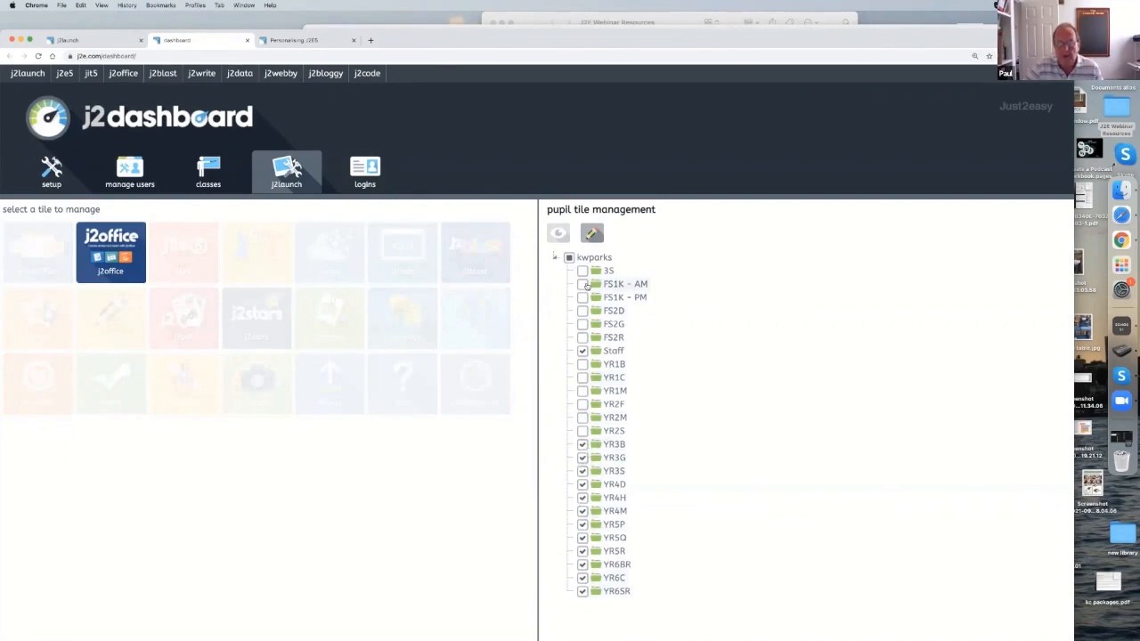
left_click(583, 284)
left_click(584, 297)
left_click(582, 311)
left_click(582, 324)
left_click(582, 339)
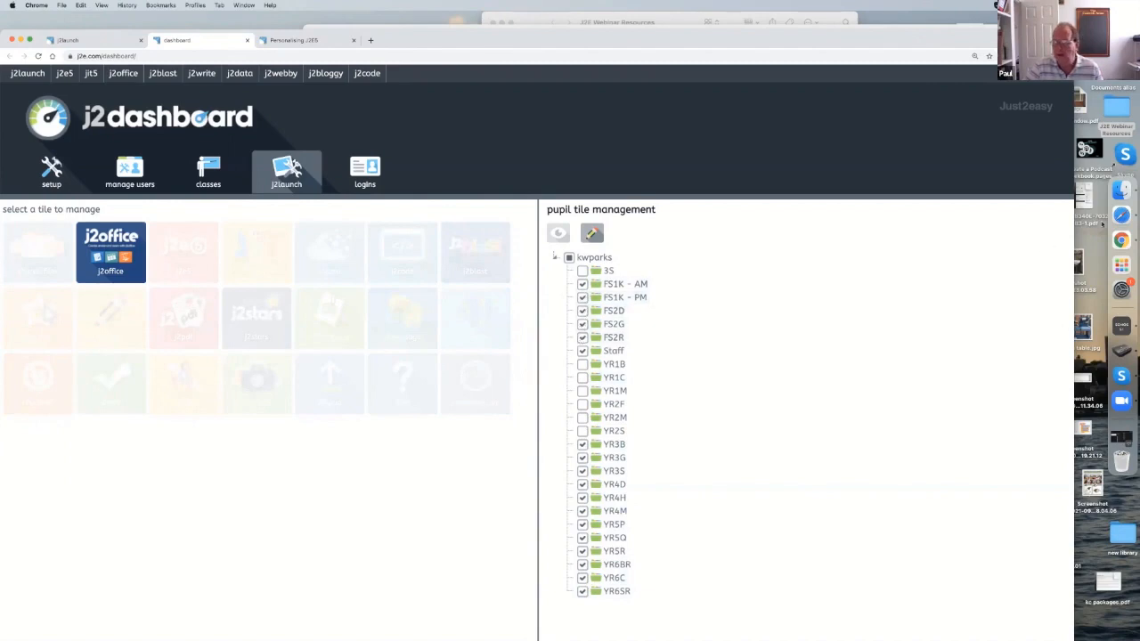
left_click(1121, 215)
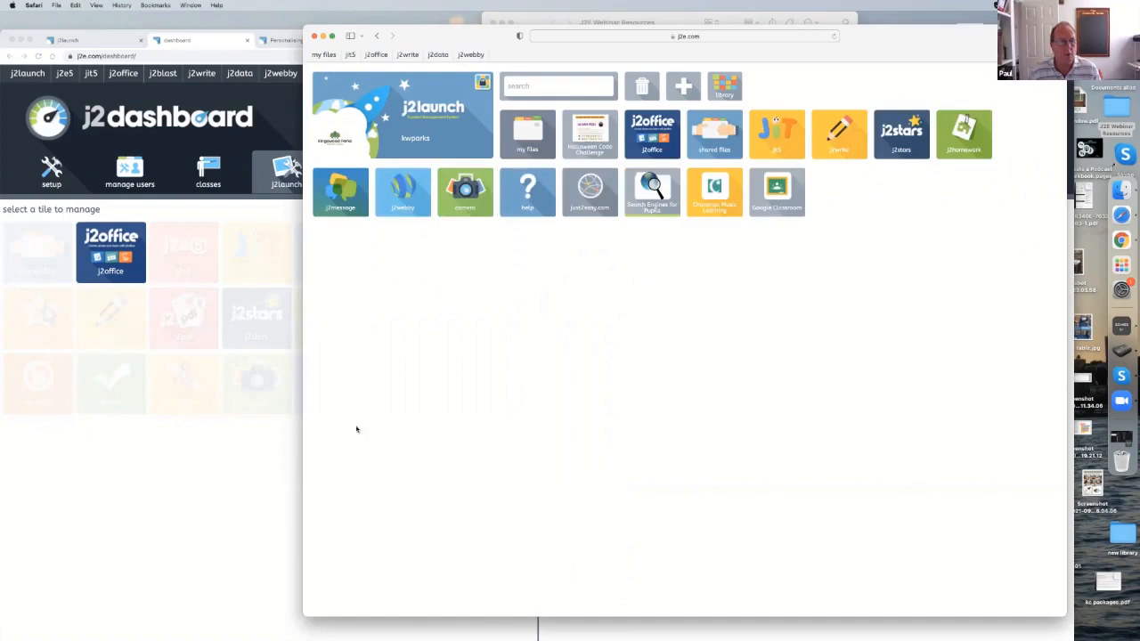
left_click(260, 451)
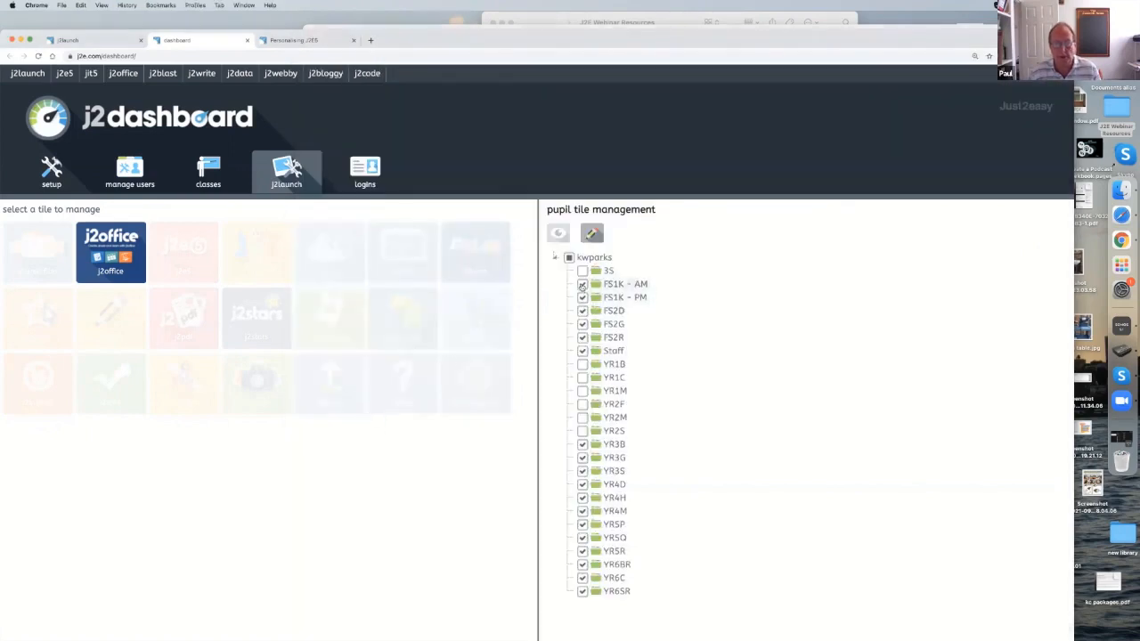
Remove the j2office tile from FS1K - AM, FS1K - PM, FS2D, FS2G and FS2R, and check the reloaded pupil's page in Safari.
left_click(583, 285)
left_click(582, 298)
left_click(582, 310)
left_click(616, 325)
left_click(618, 338)
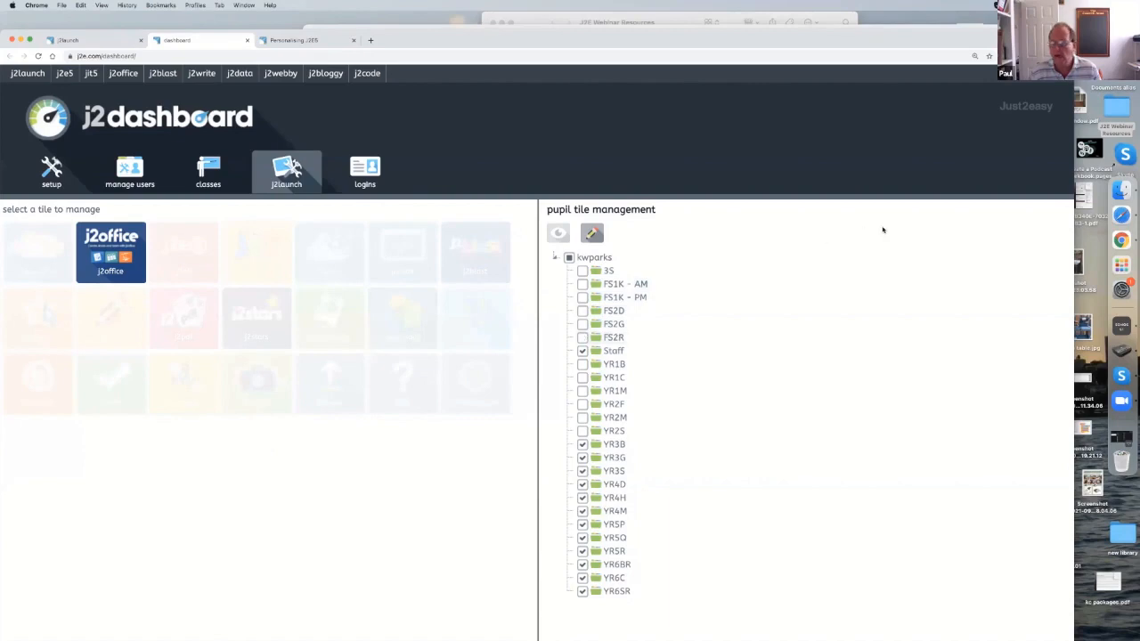
left_click(1122, 215)
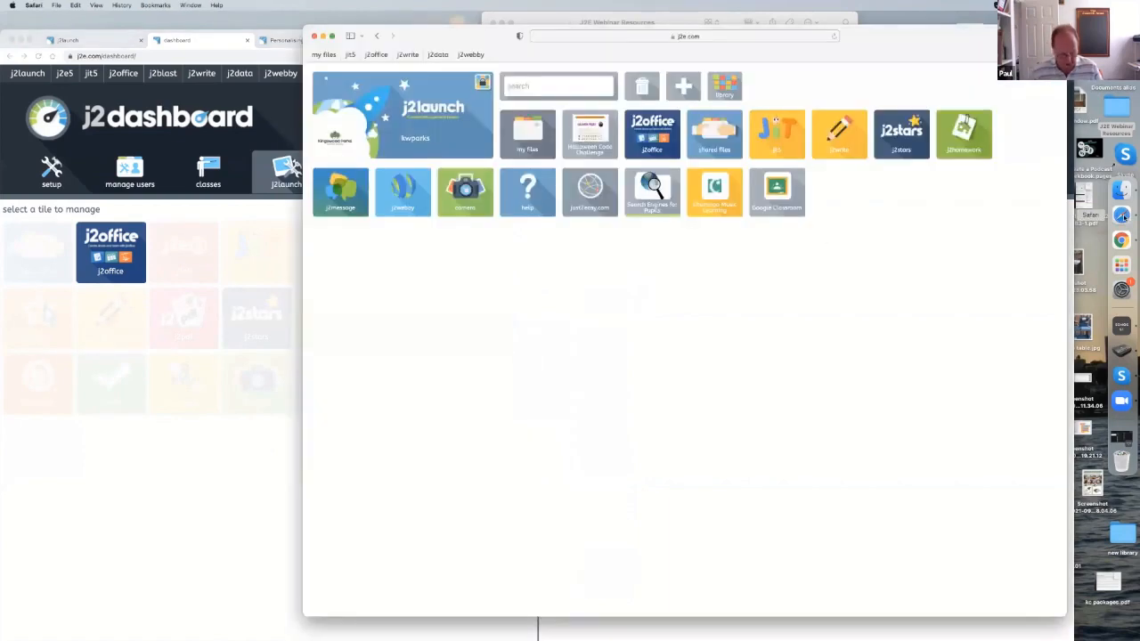
key("super+r")
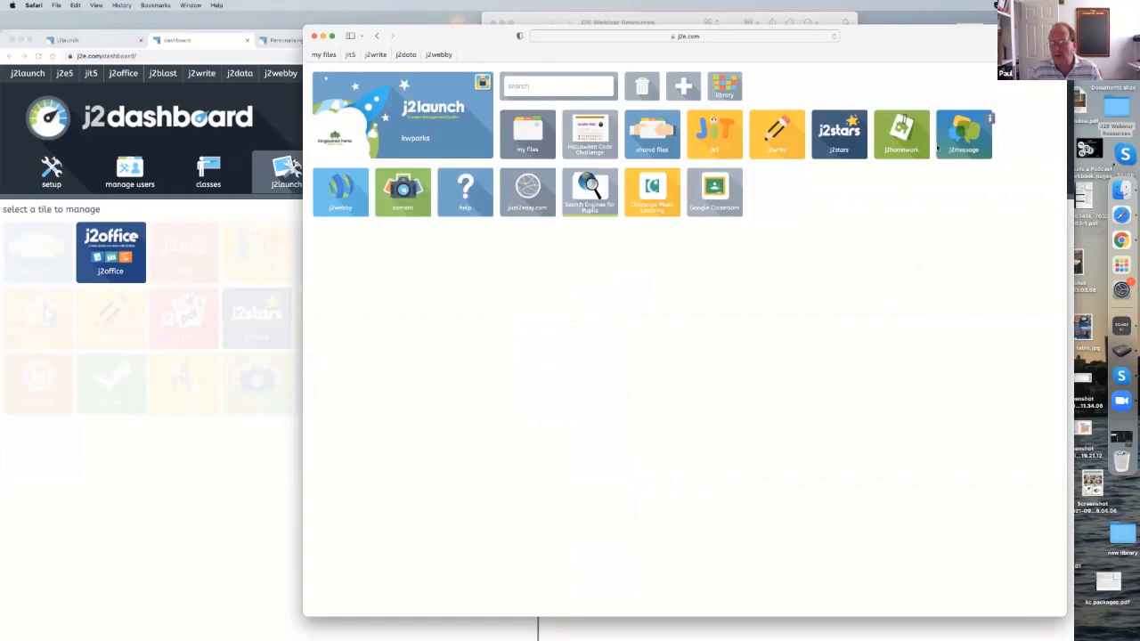
left_click(161, 448)
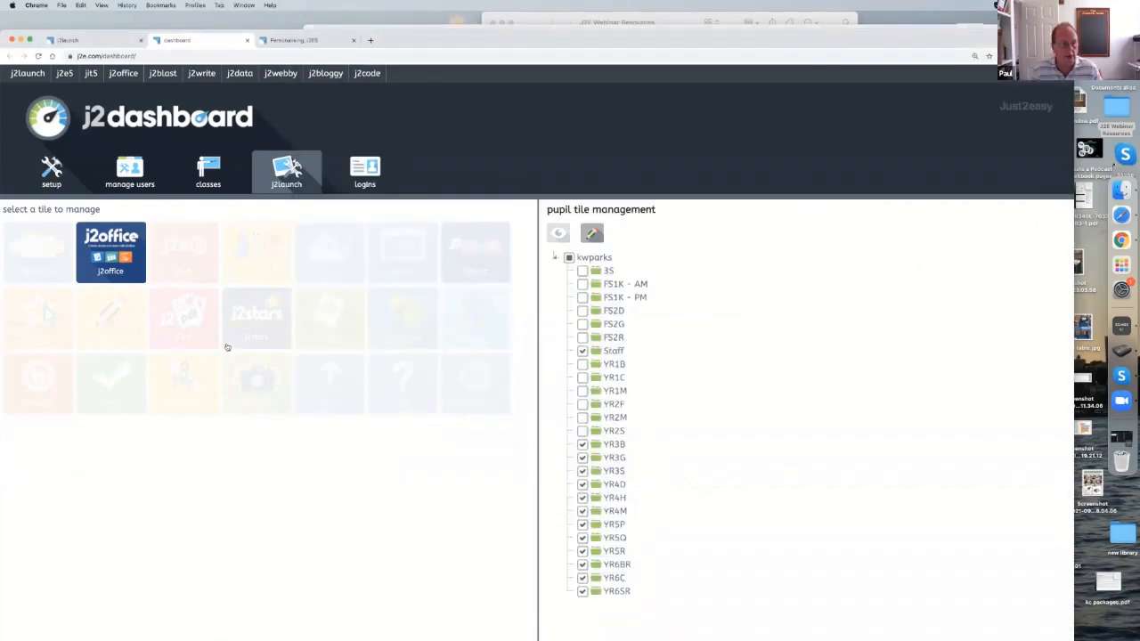
Remove the j2message tile from classes FS1K - AM, FS1K - PM, FS2D, FS2G and FS2R, and check the pupil's page in Safari.
left_click(385, 319)
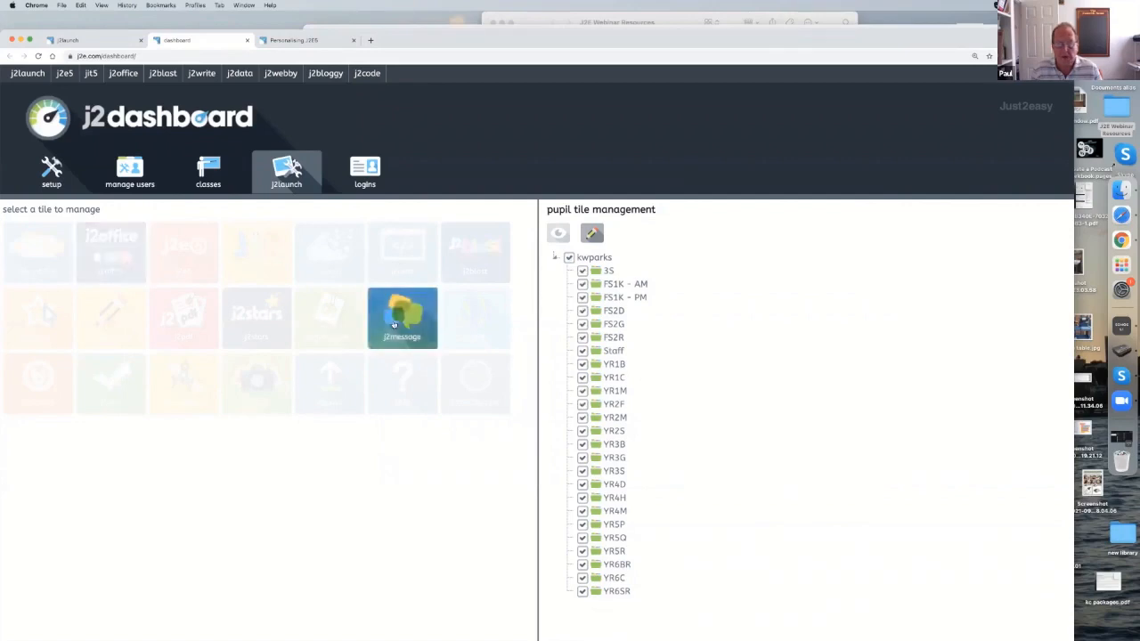
left_click(582, 285)
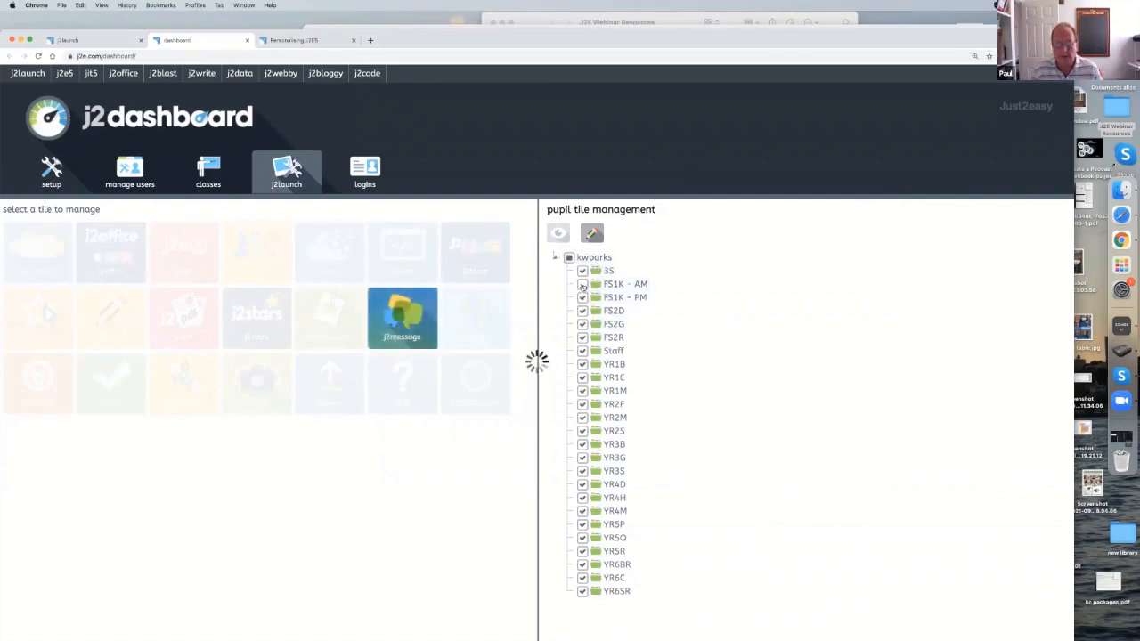
left_click(583, 298)
left_click(583, 311)
left_click(583, 324)
left_click(582, 338)
left_click(1123, 215)
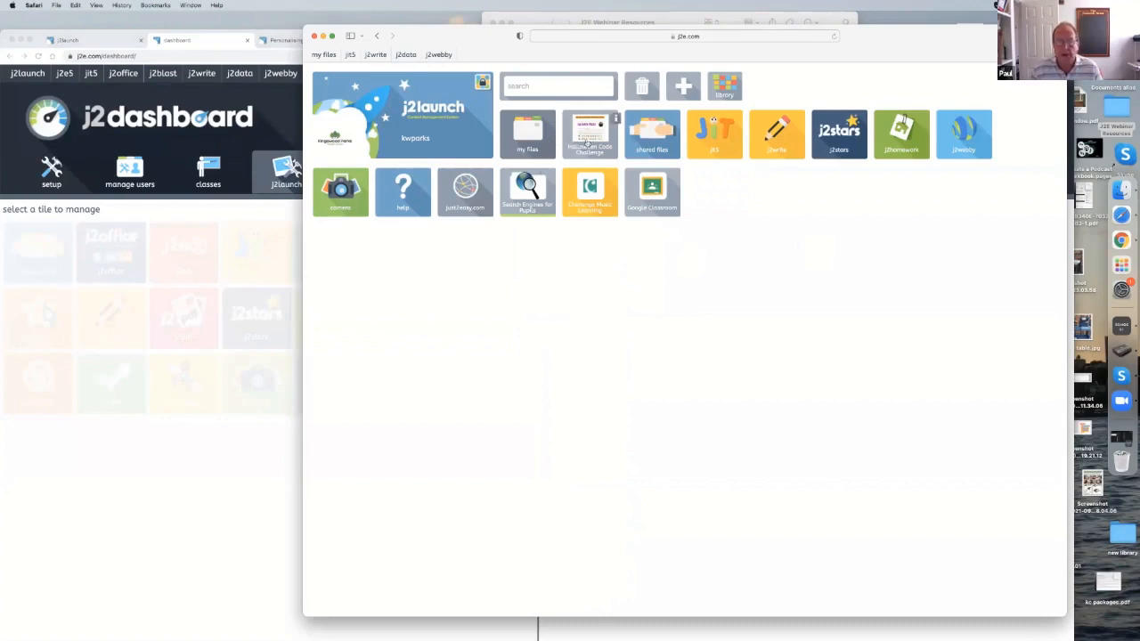
left_click(169, 459)
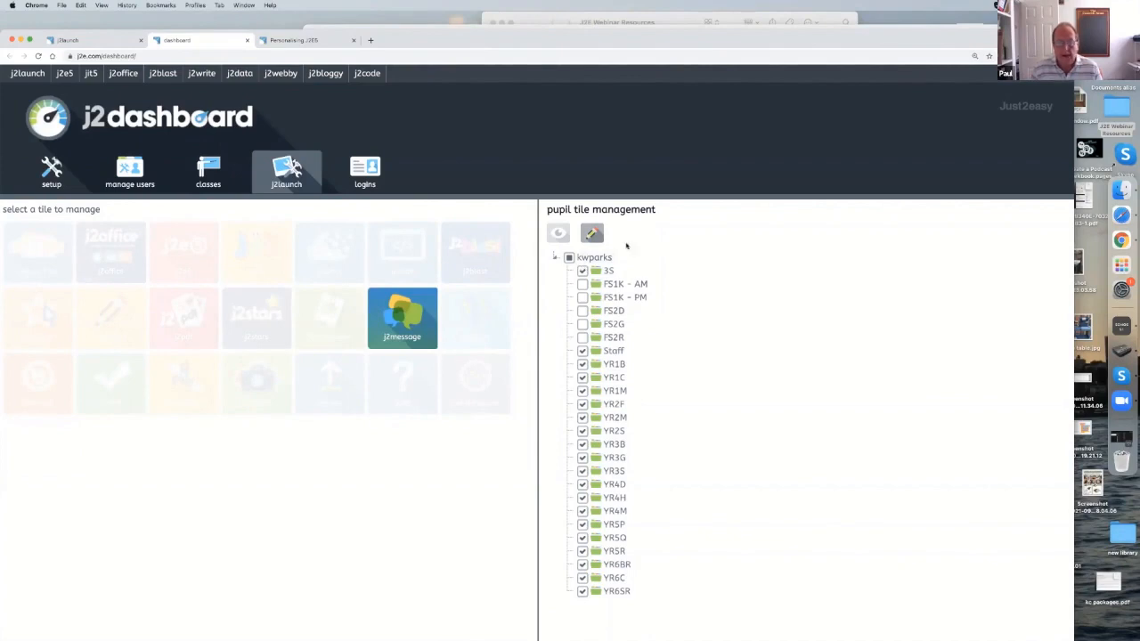
Finish editing the j2message tile, view the tiles available to classes YR1B and YR2M, and close the dashboard.
left_click(592, 234)
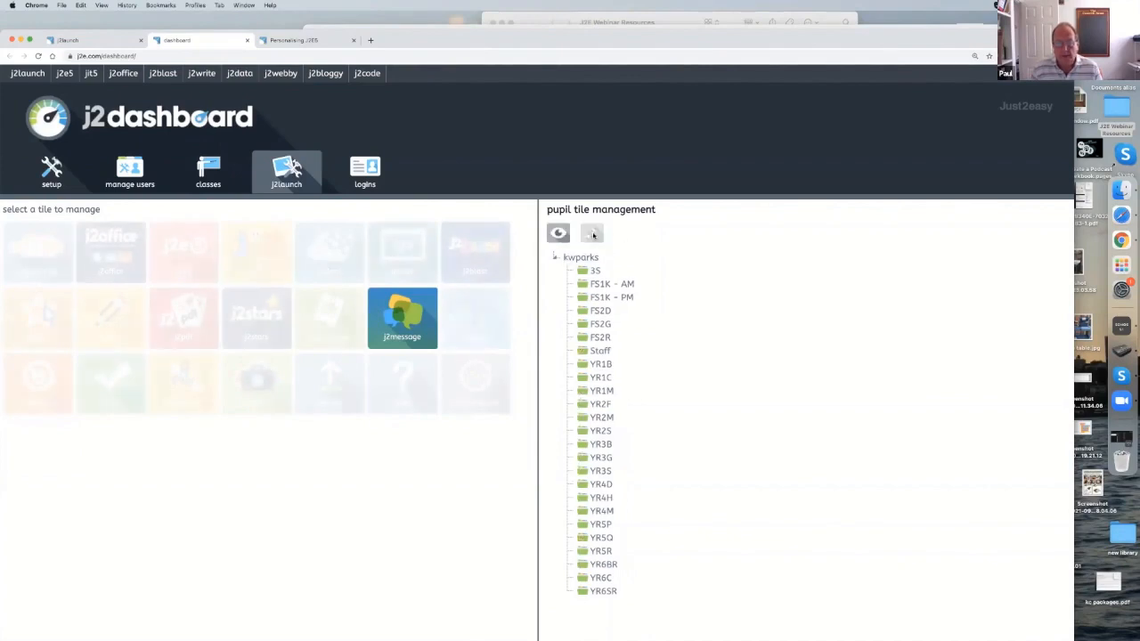
left_click(582, 367)
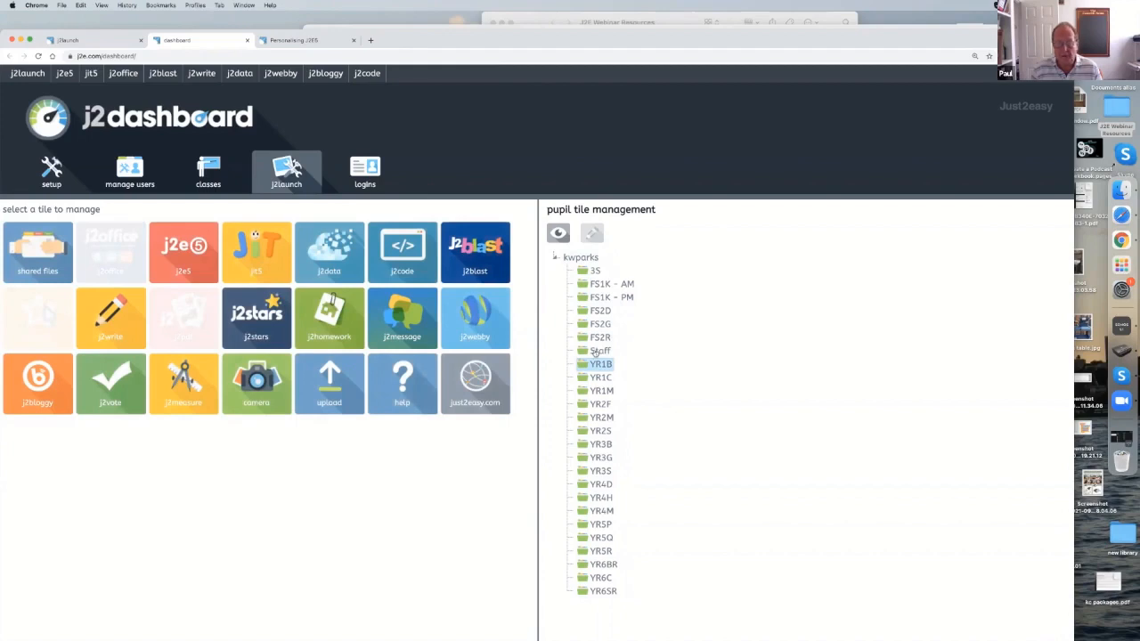
left_click(586, 418)
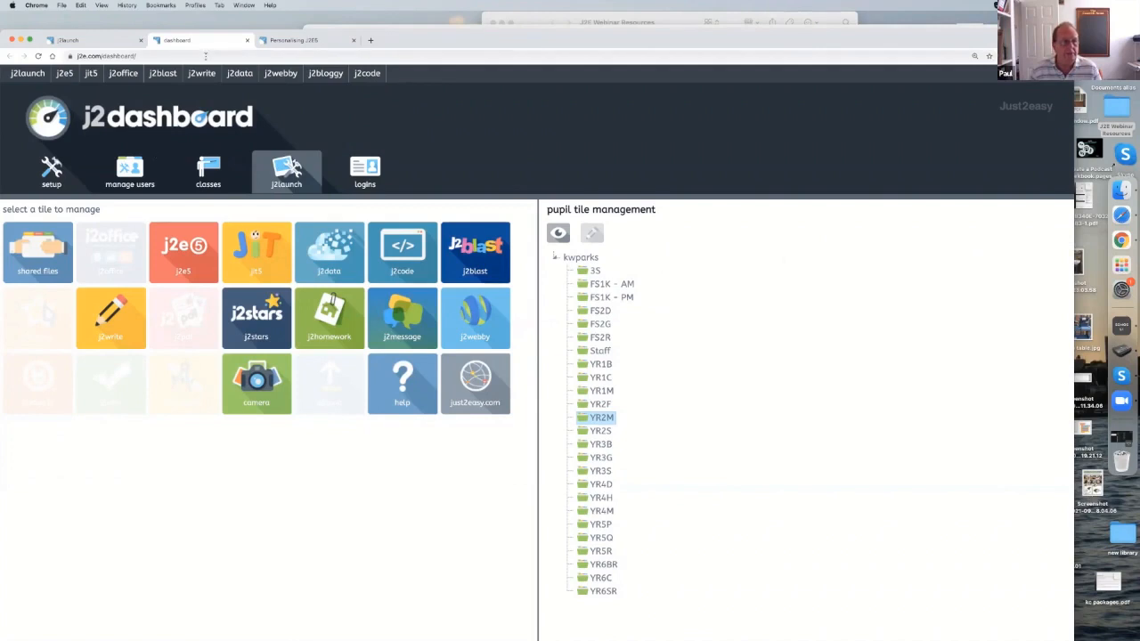
left_click(247, 40)
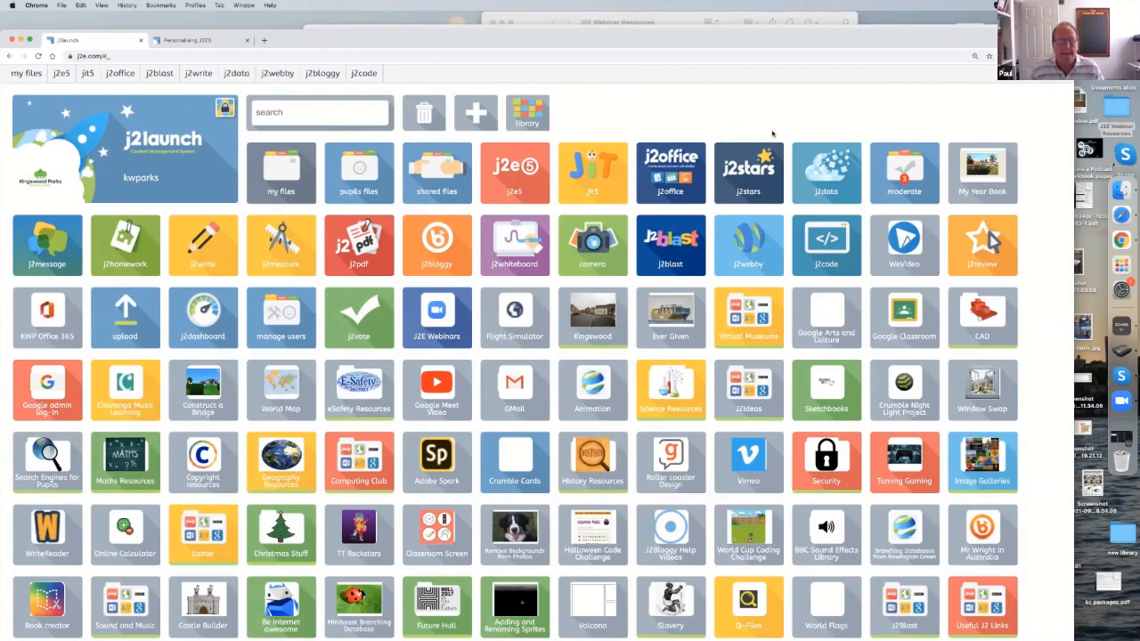
Start a new j2launch tile, then search the web for cbeebies and copy the BBC CBeebies site's address.
left_click(477, 113)
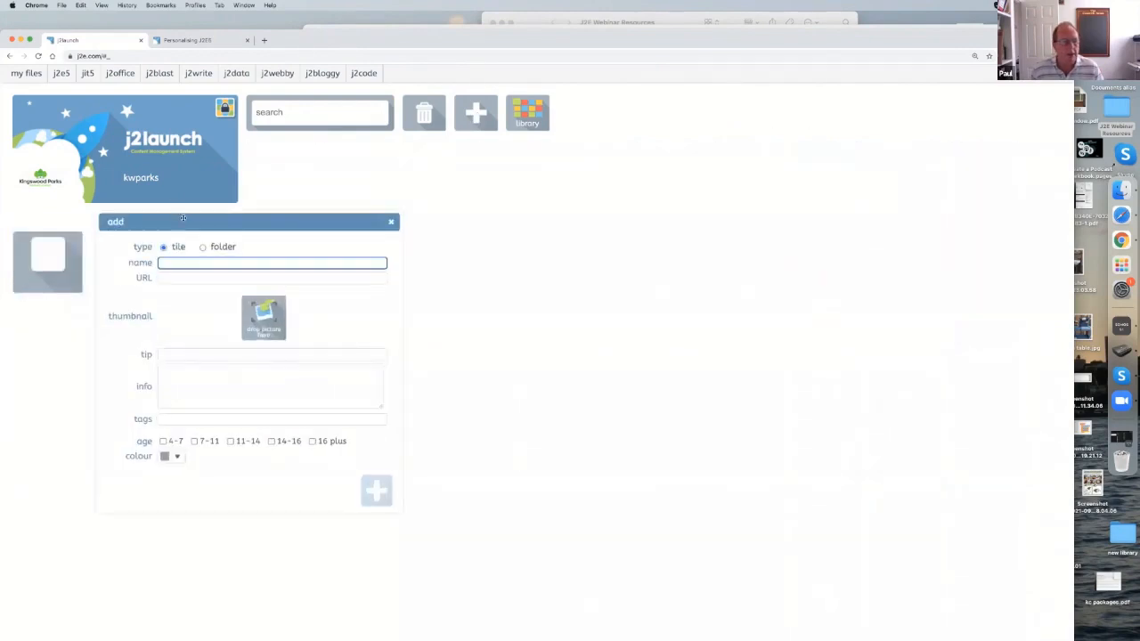
left_click_drag(182, 217, 308, 181)
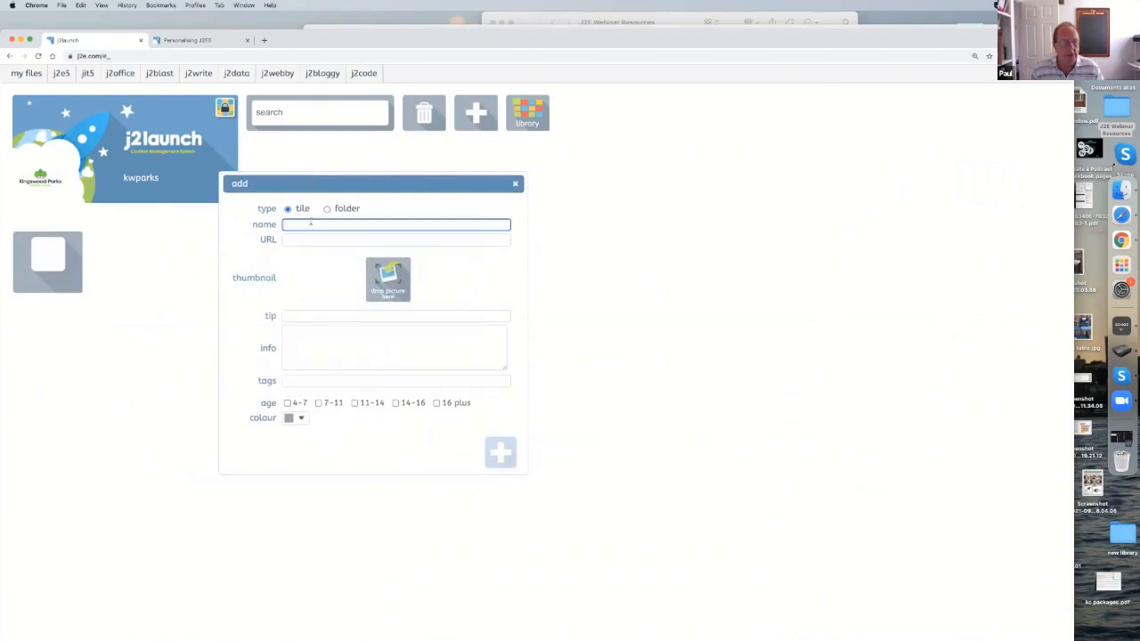
left_click(265, 41)
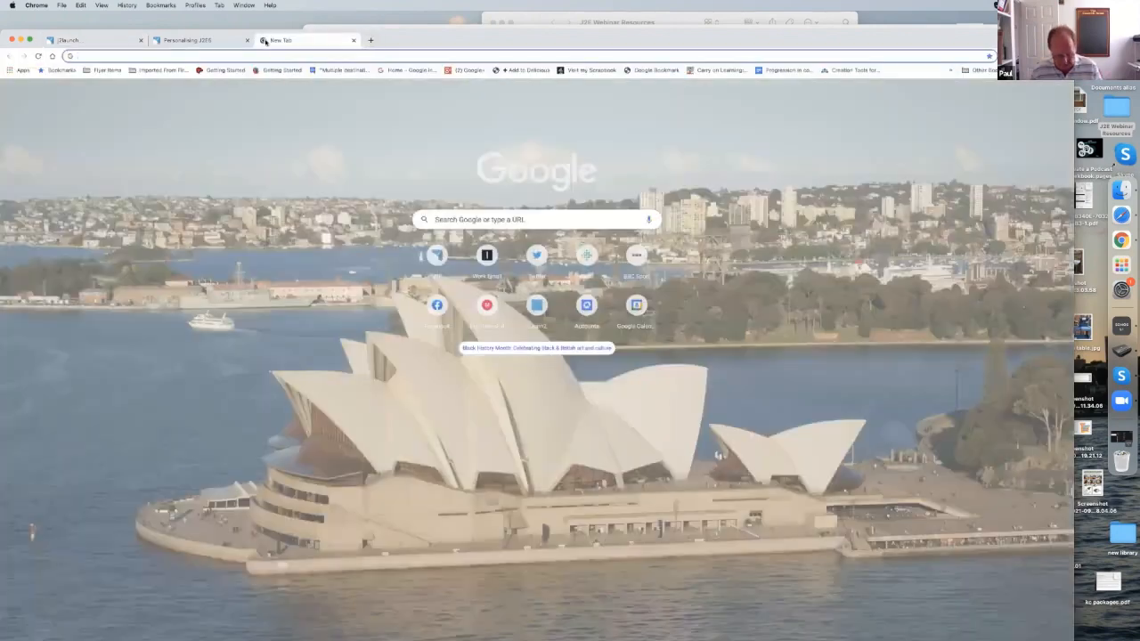
type("cbeebies")
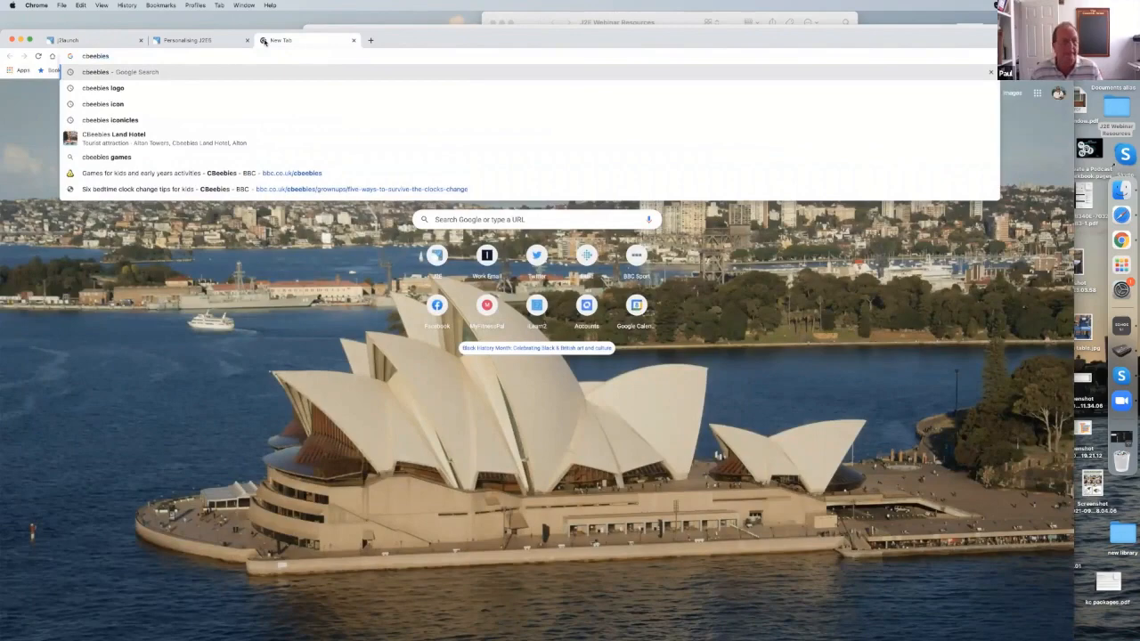
key("Return")
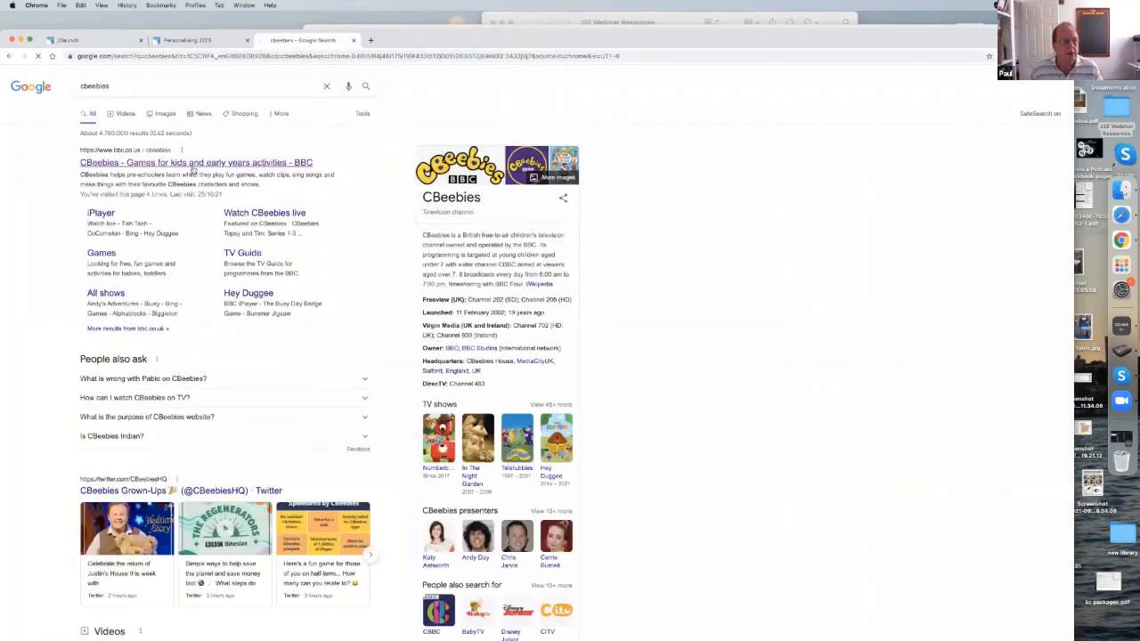
left_click(194, 164)
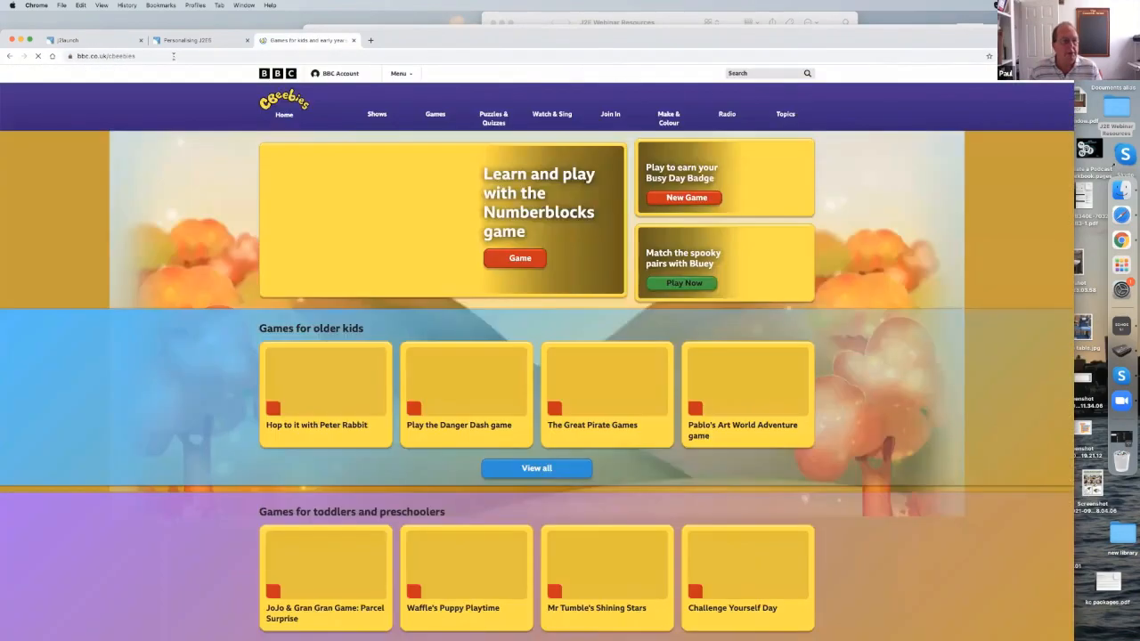
left_click(172, 55)
key("super+c")
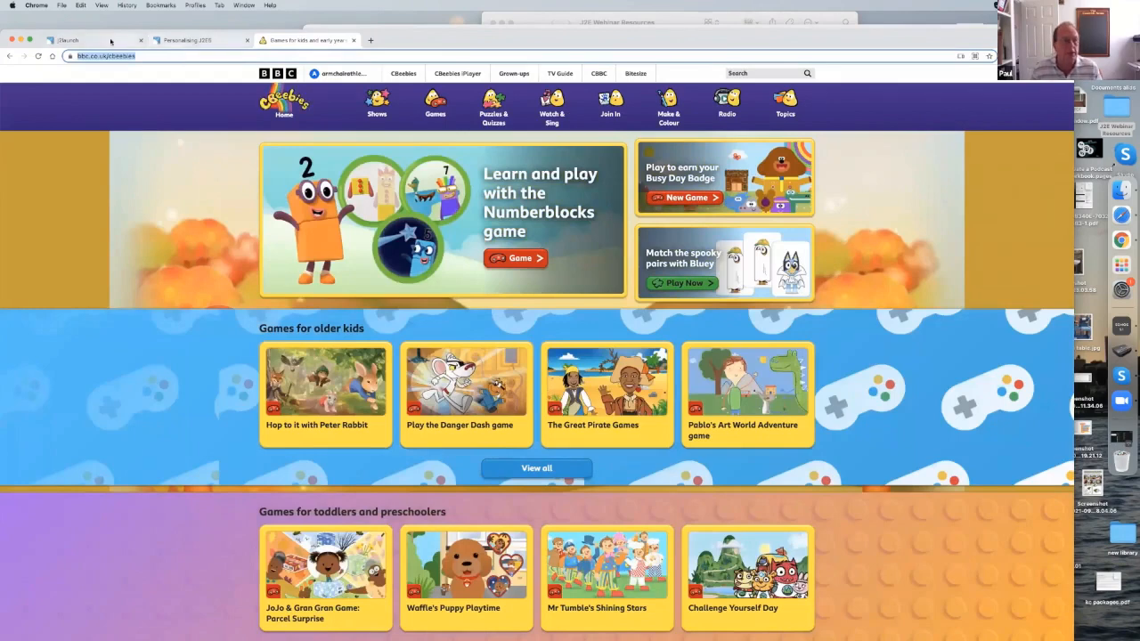
left_click(80, 41)
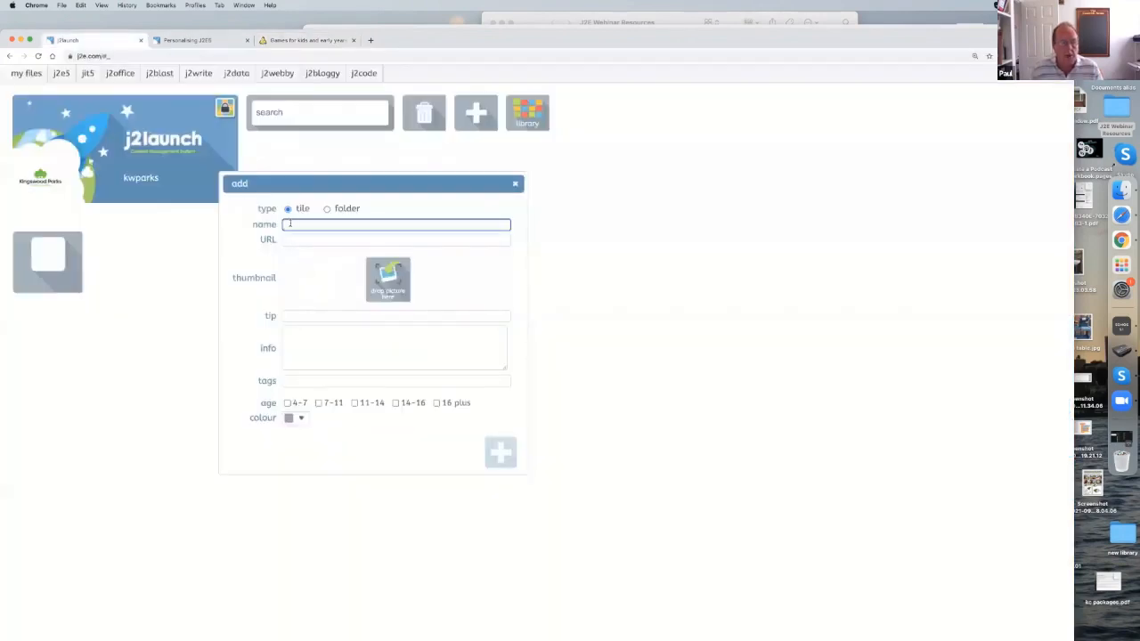
type("Cbeebies")
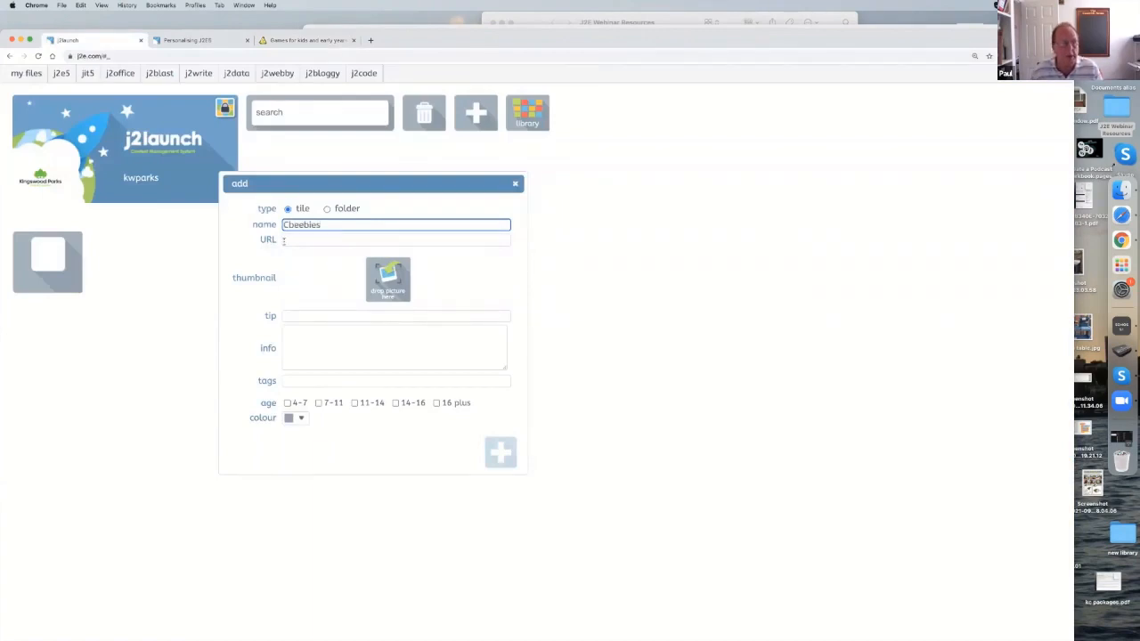
left_click(285, 240)
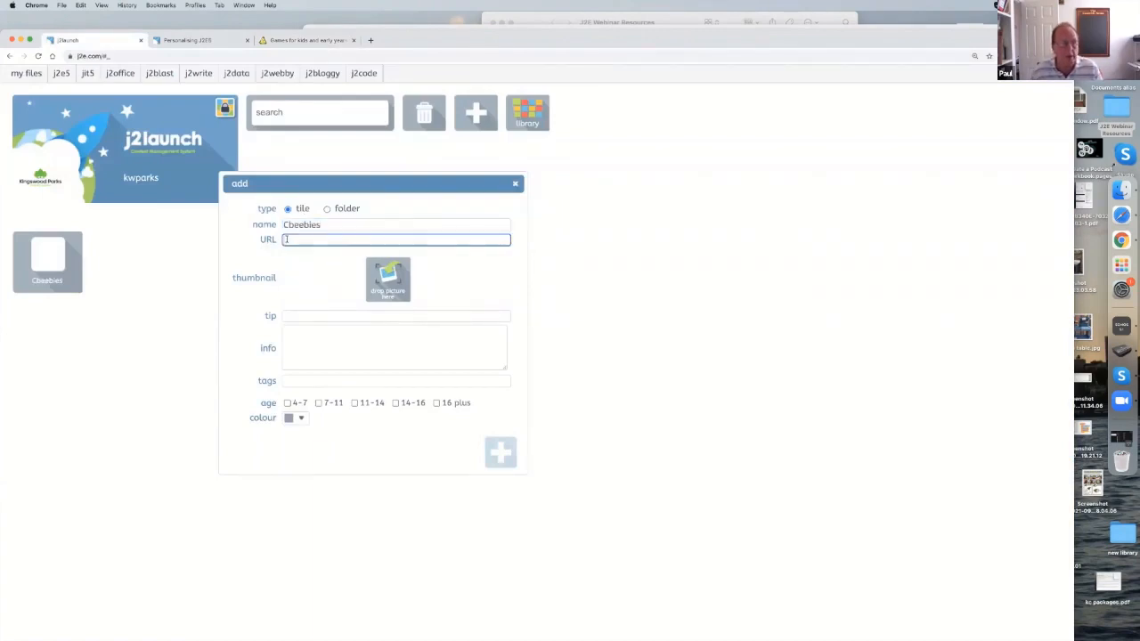
key("super+v")
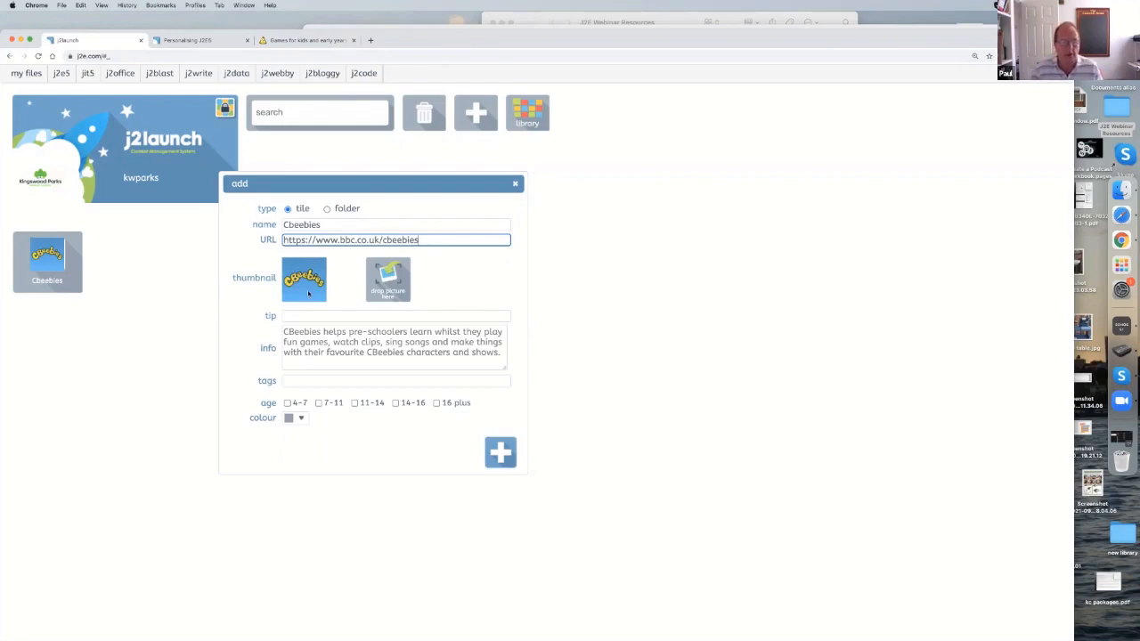
Clear the Cbeebies tile's info text and add the tag cbeebies.
left_click_drag(501, 354, 286, 331)
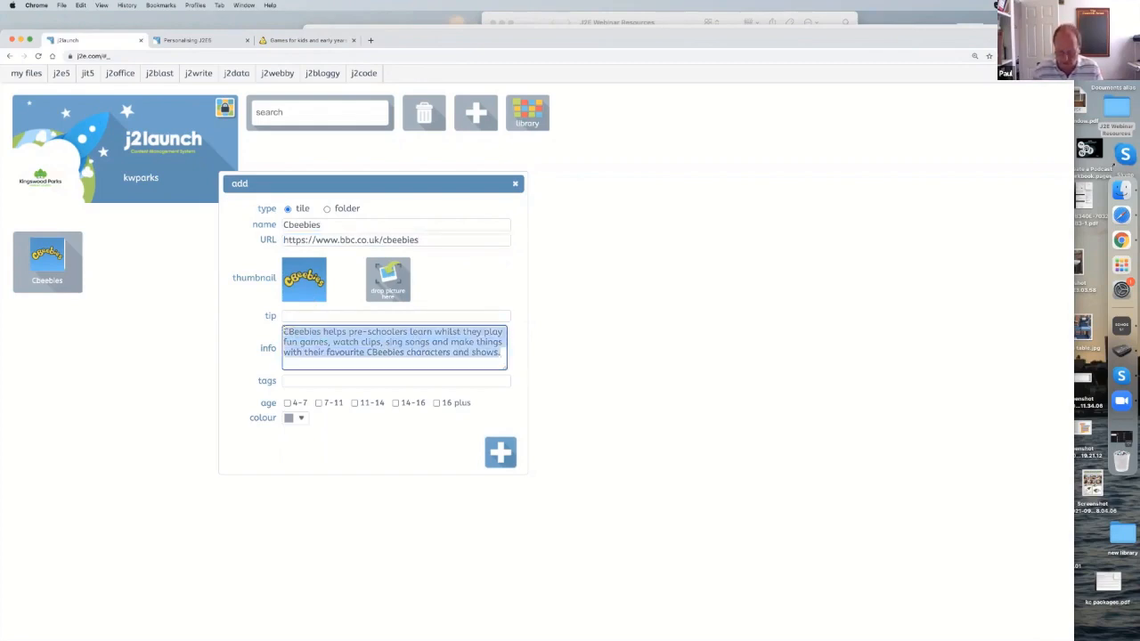
key("BackSpace")
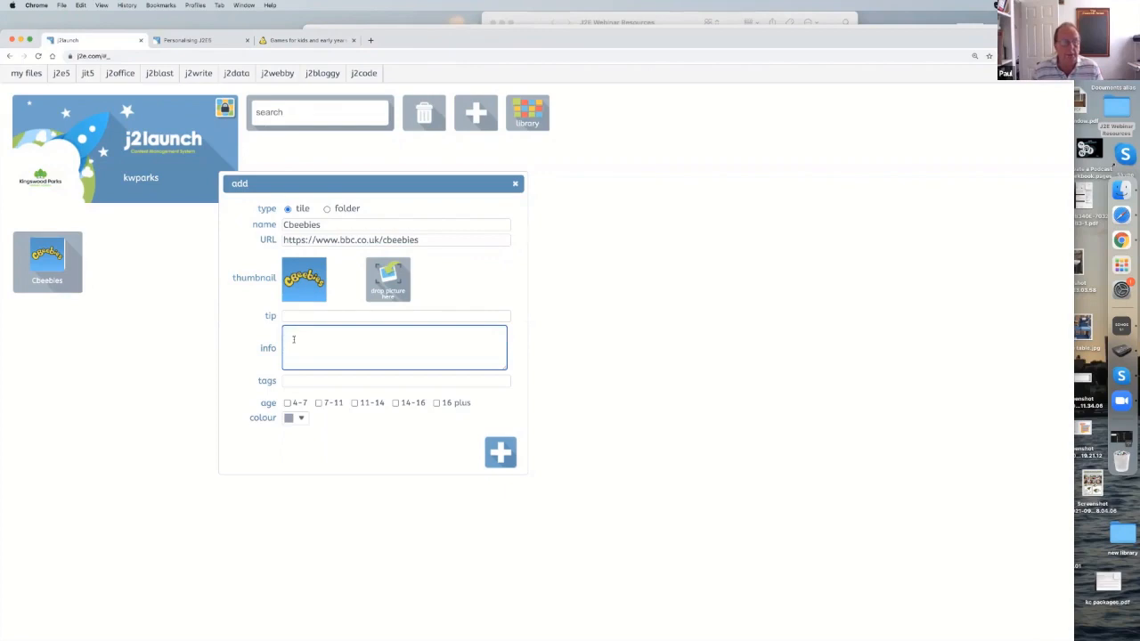
left_click(290, 380)
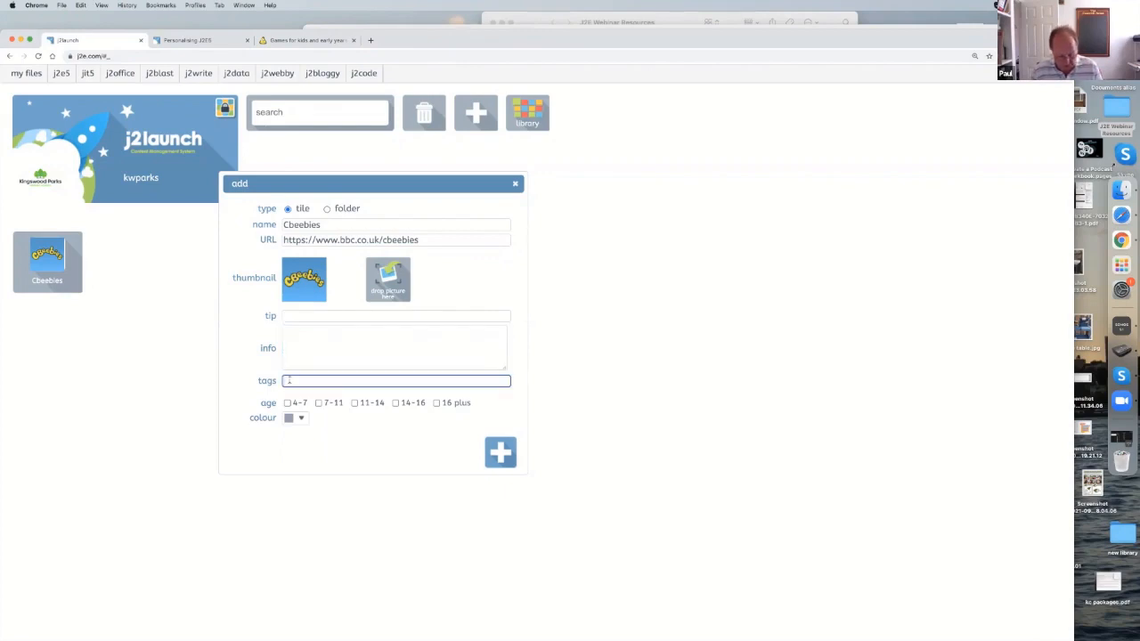
type("cbeebies")
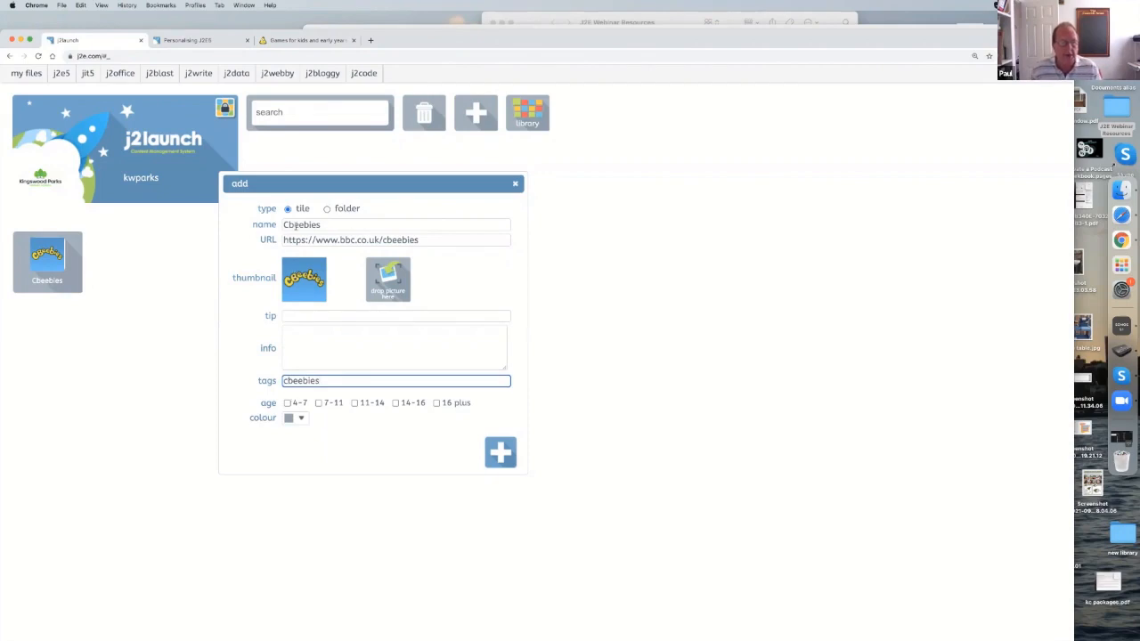
left_click(293, 333)
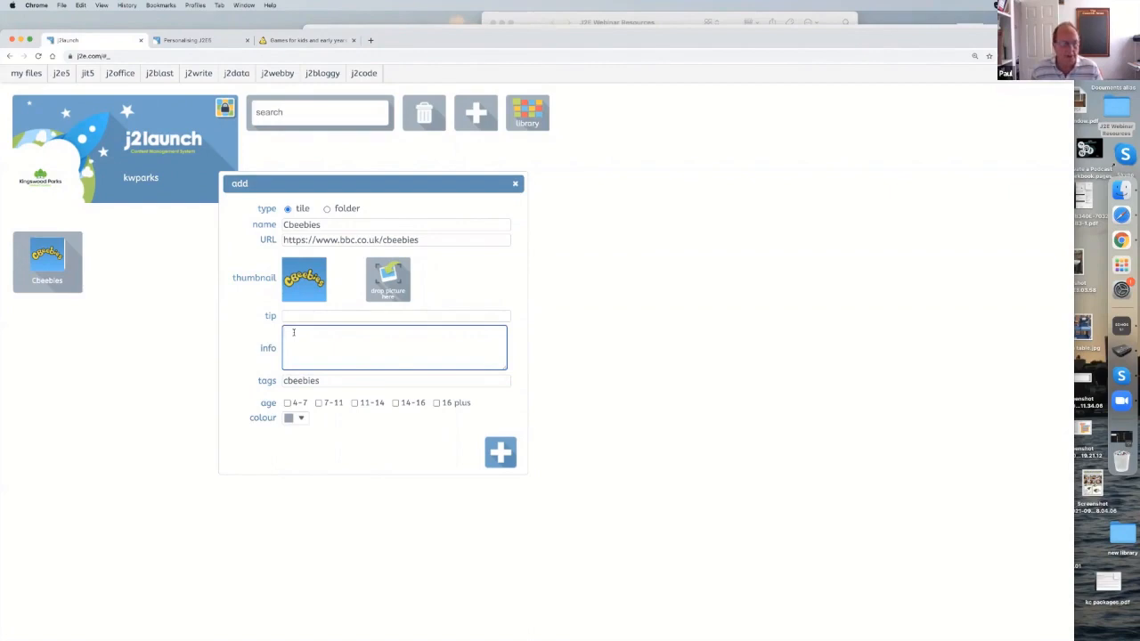
Set the Cbeebies tile's age range to 4-7 and its colour to green, and add it to j2launch.
left_click(287, 404)
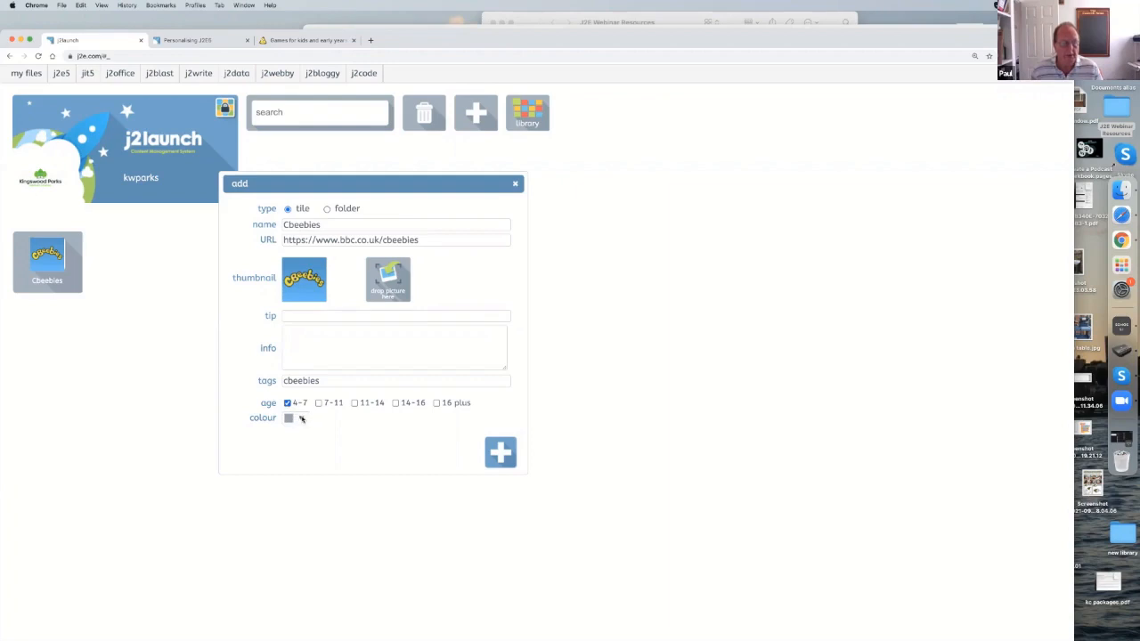
left_click(301, 419)
left_click(312, 442)
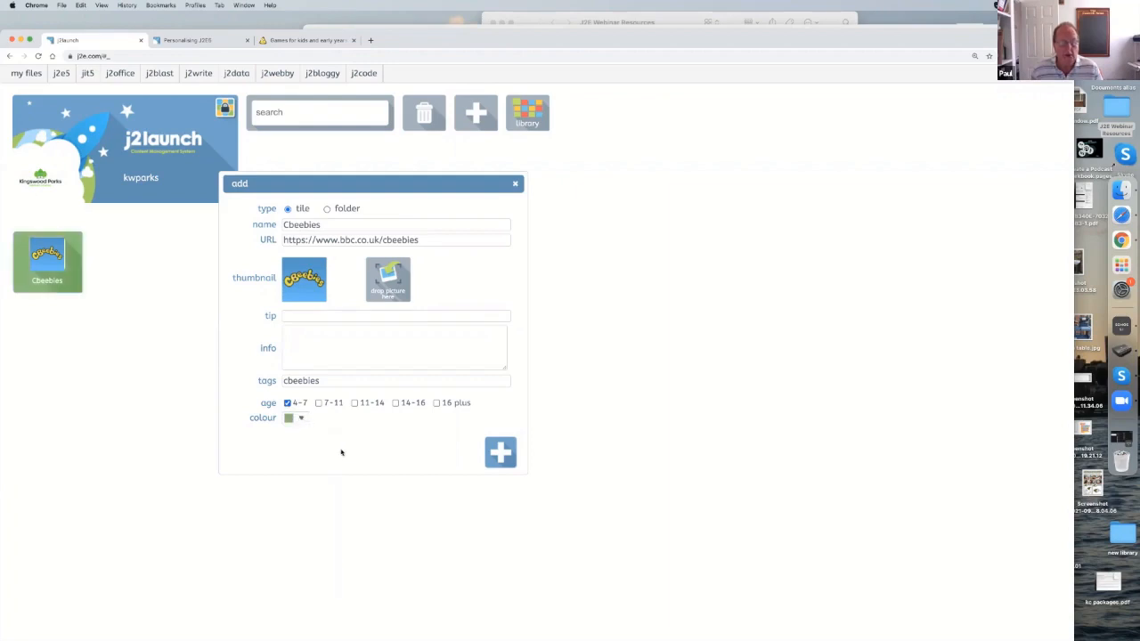
left_click(495, 452)
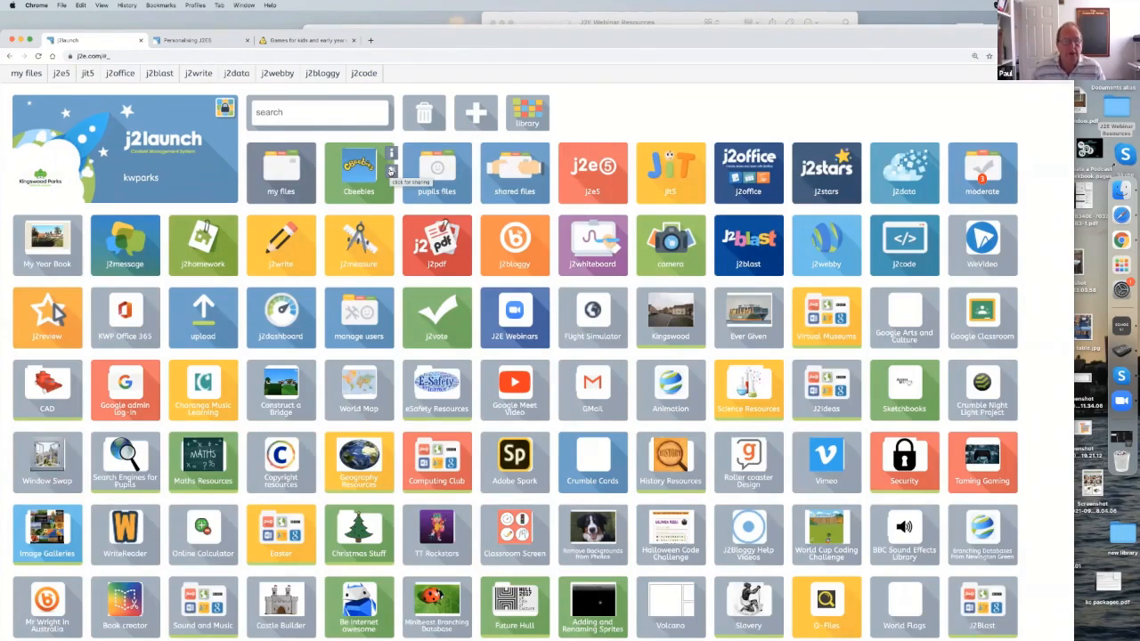
Share the Cbeebies tile with the class FS1K - AM.
left_click(391, 171)
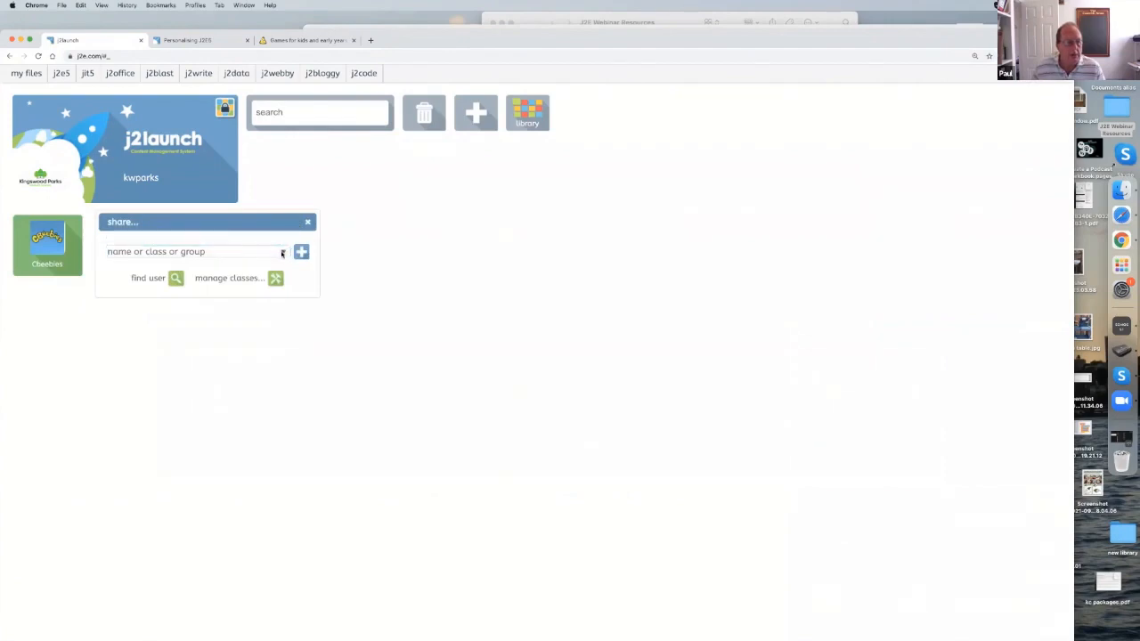
left_click(283, 253)
mouse_move(297, 287)
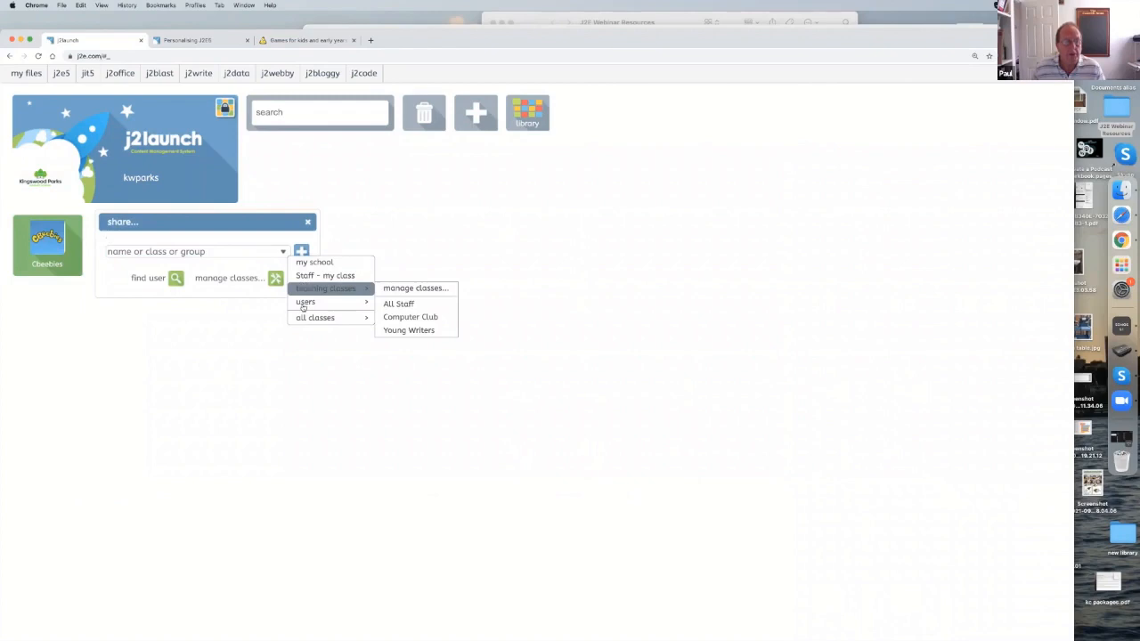
mouse_move(308, 320)
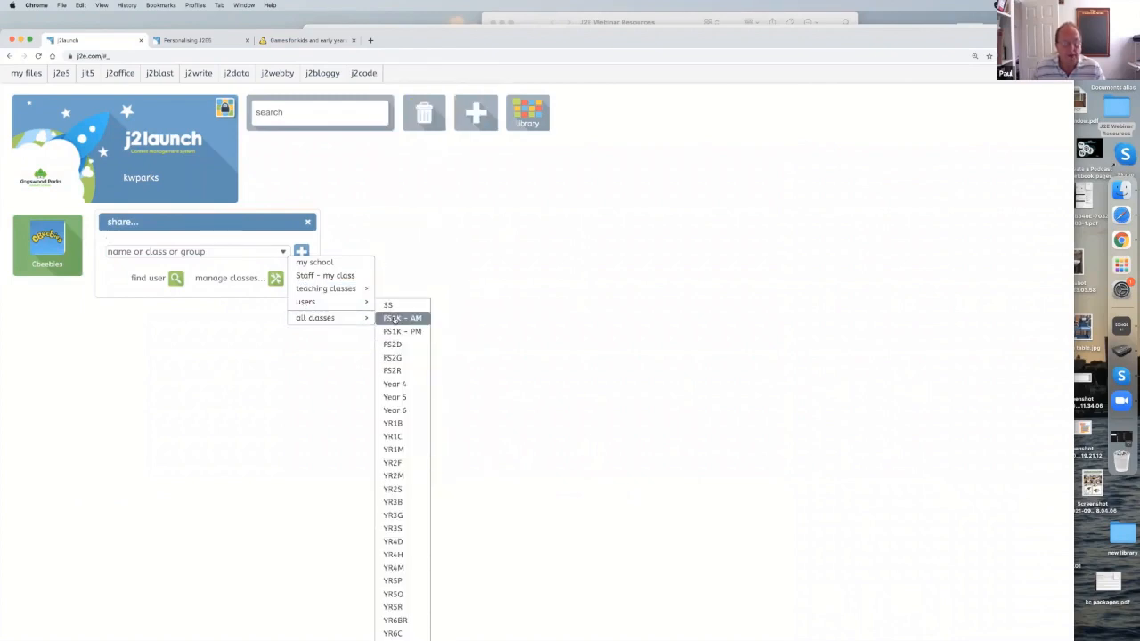
left_click(395, 319)
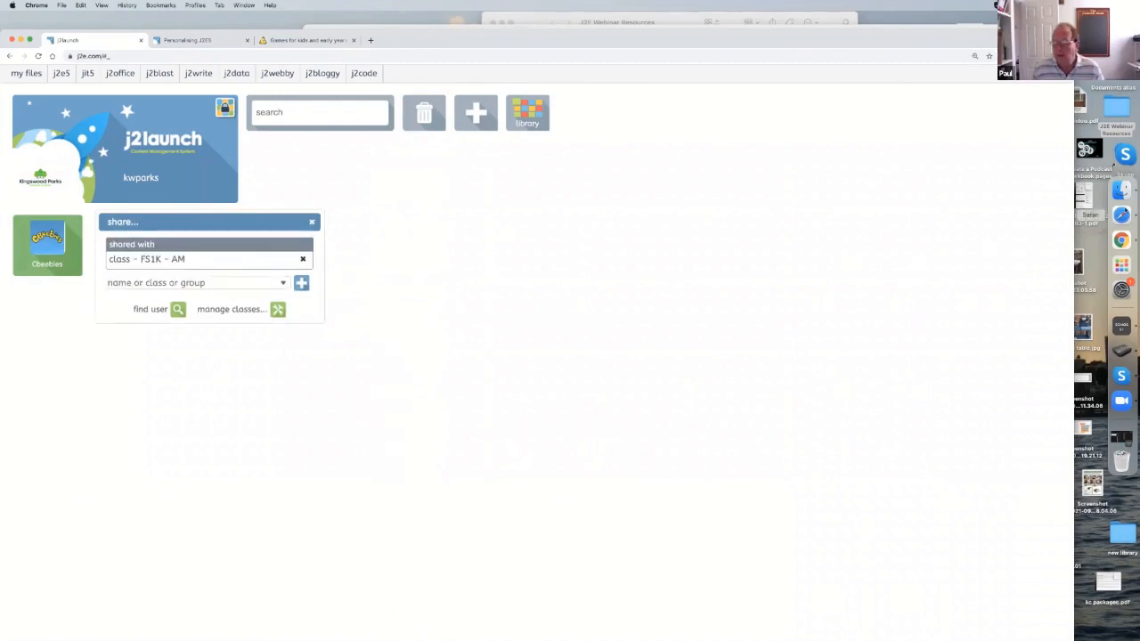
Check the Cbeebies tile's link on the pupil's page in Safari, return to Chrome, and close the share dialog and CBeebies page.
left_click(1120, 215)
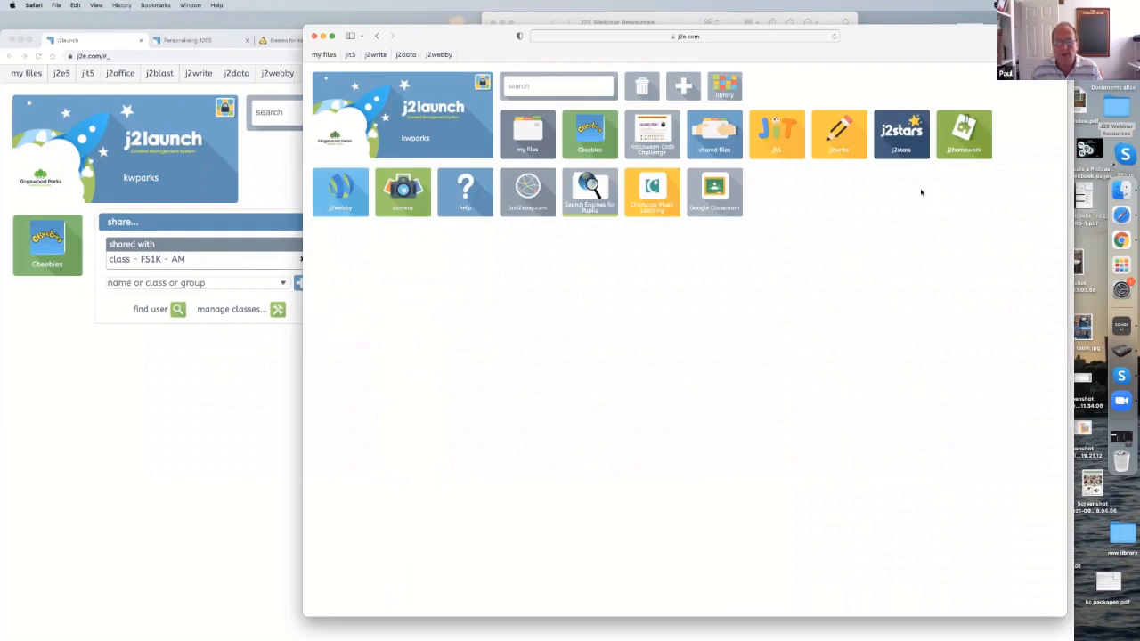
left_click(588, 131)
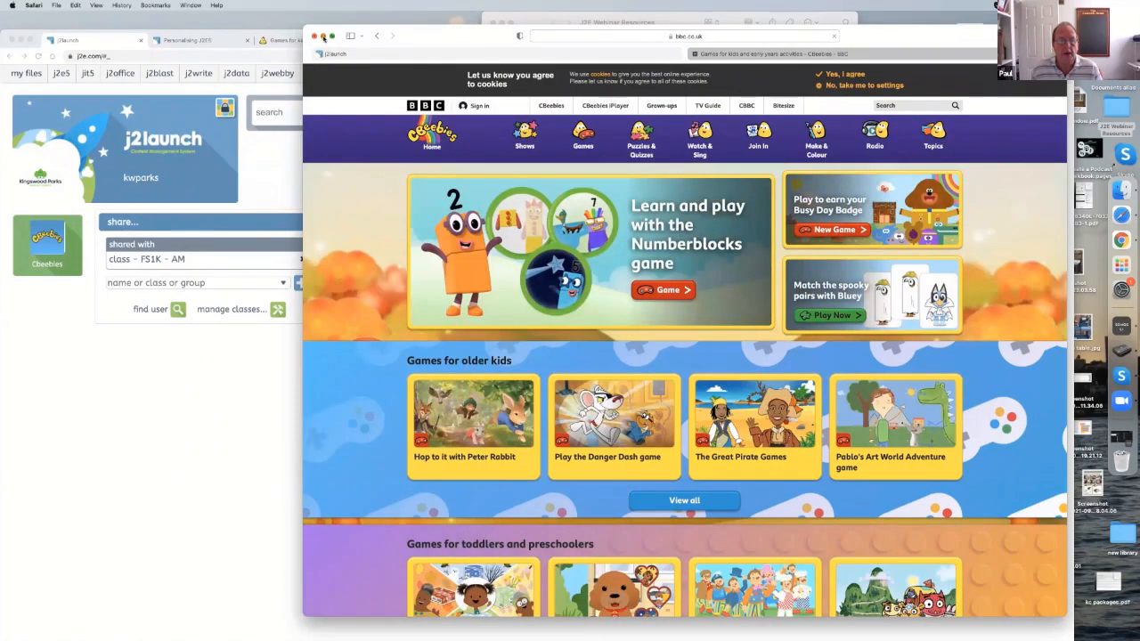
key("super+m")
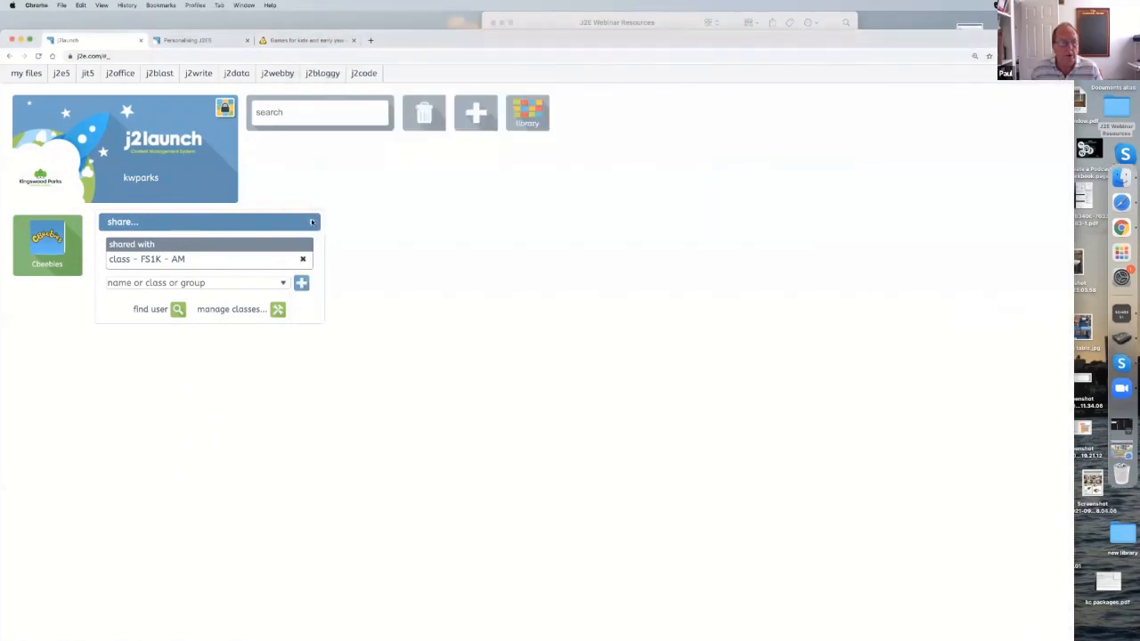
left_click(311, 222)
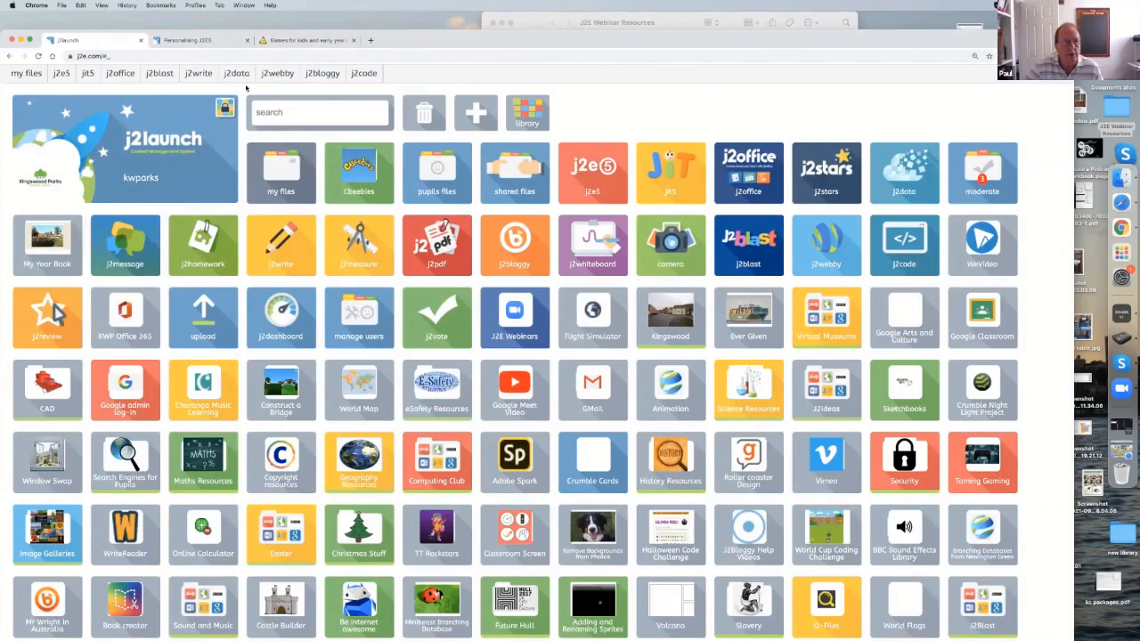
left_click(352, 41)
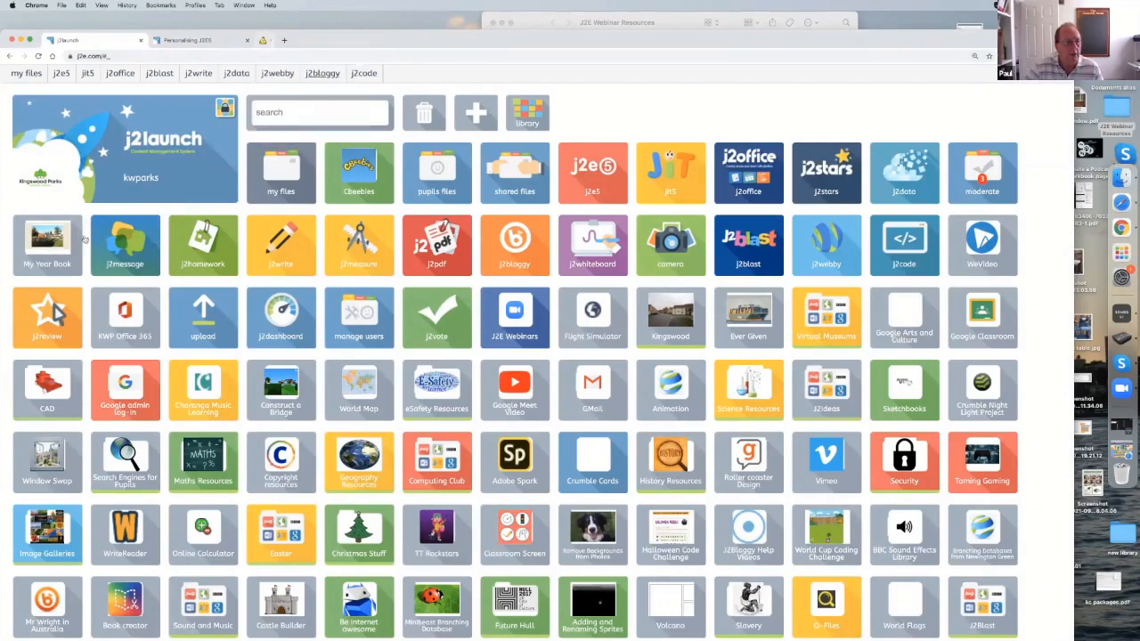
Open the My Year Book tile in JIT5, view the layouts offered for a new page, and close the book.
left_click(55, 241)
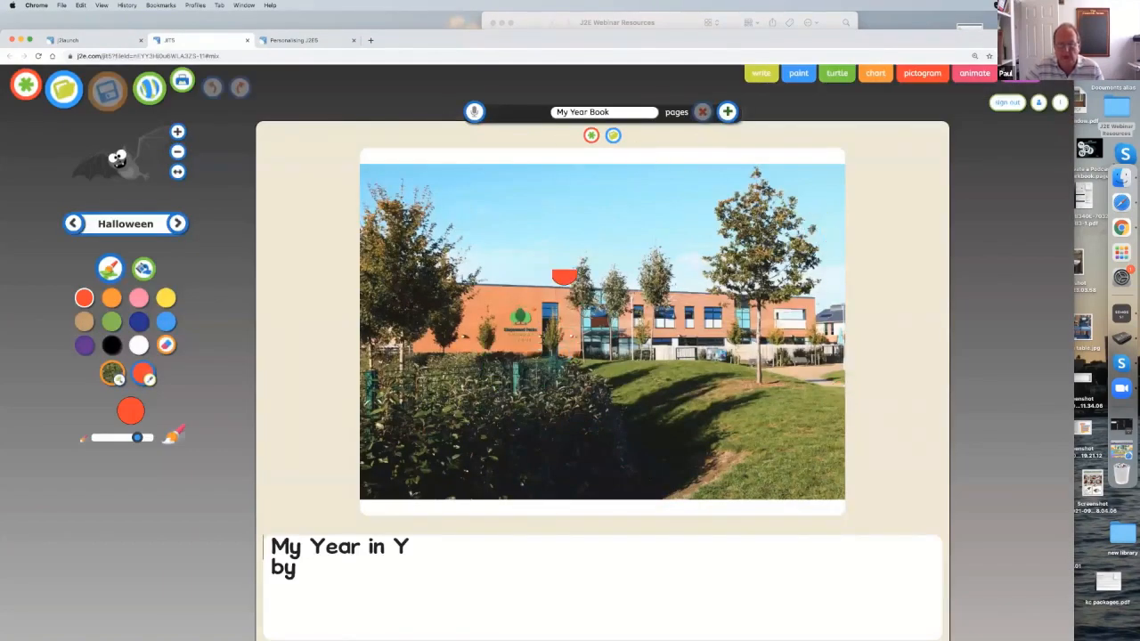
left_click(728, 111)
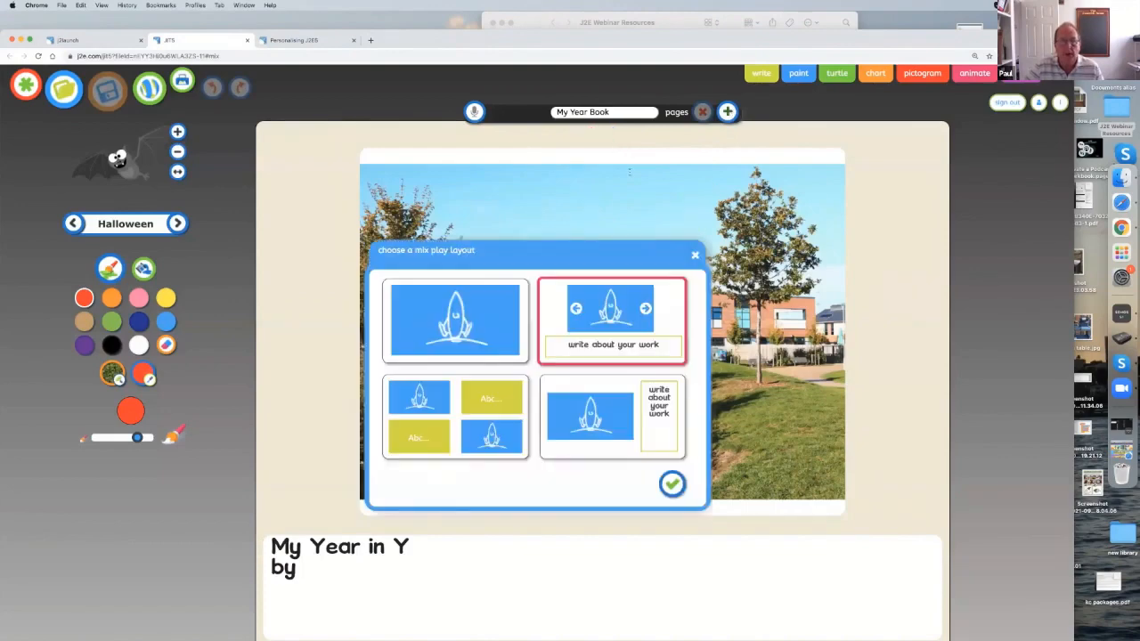
left_click(248, 42)
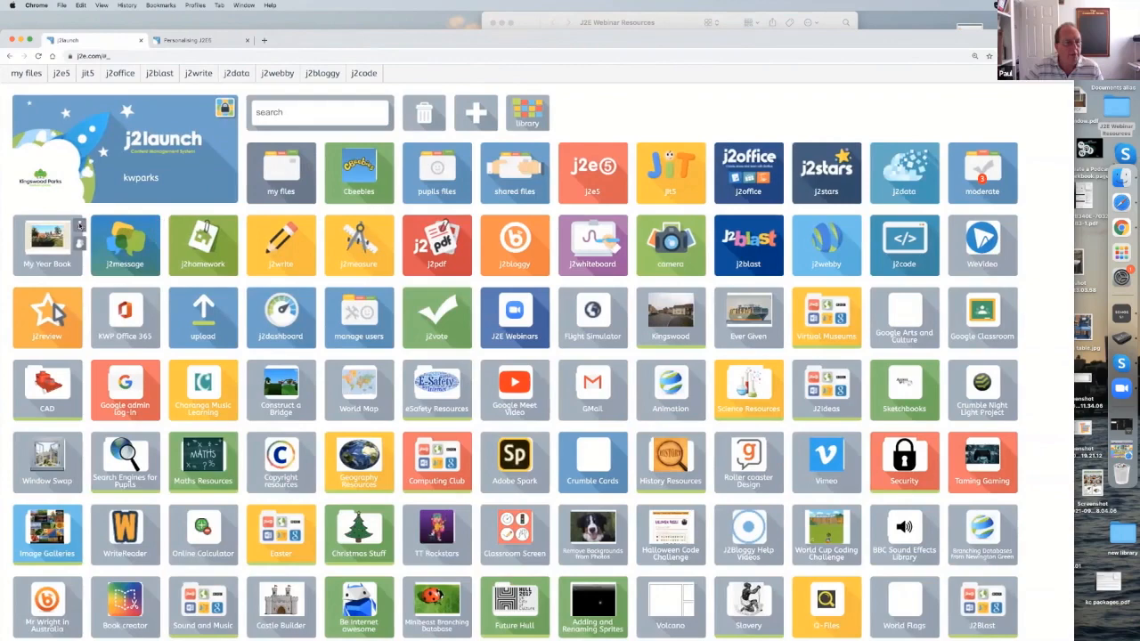
Look up the share link of Design Activity 1 in the Y6 Autumn 2021 folder of my files, and close my files.
left_click(281, 167)
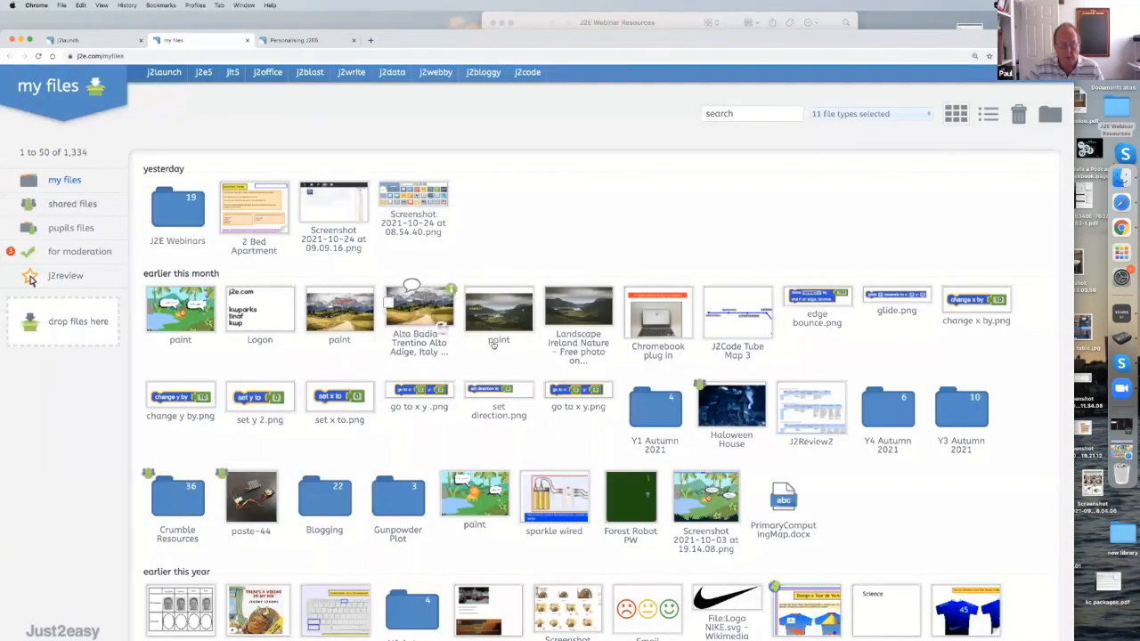
scroll(499, 351, "down", 2)
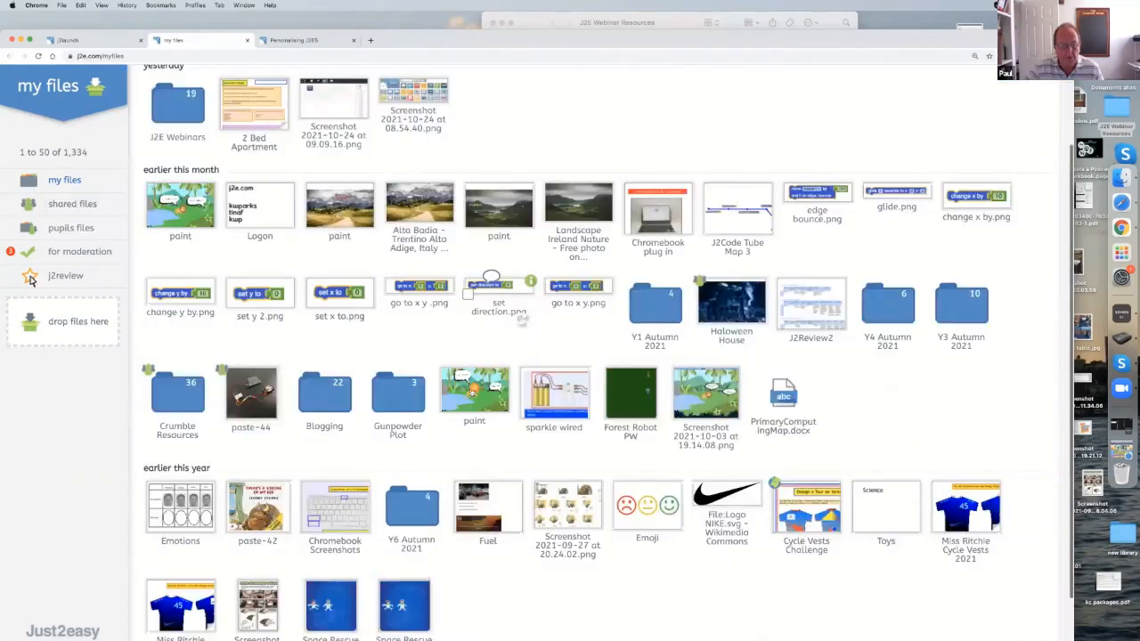
scroll(428, 383, "down", 3)
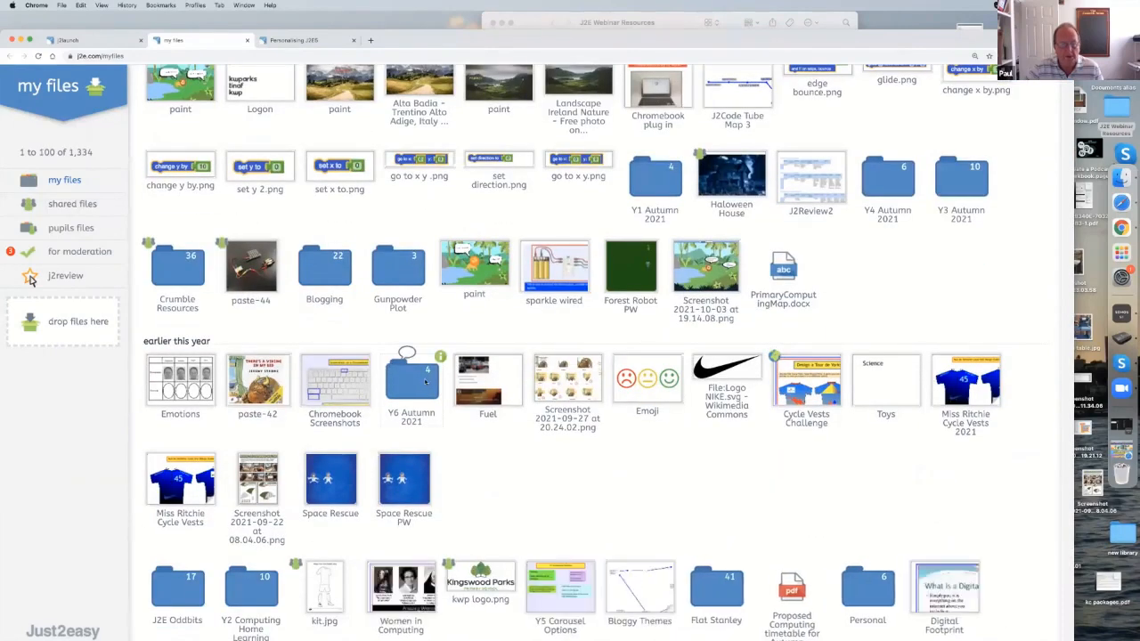
left_click(426, 381)
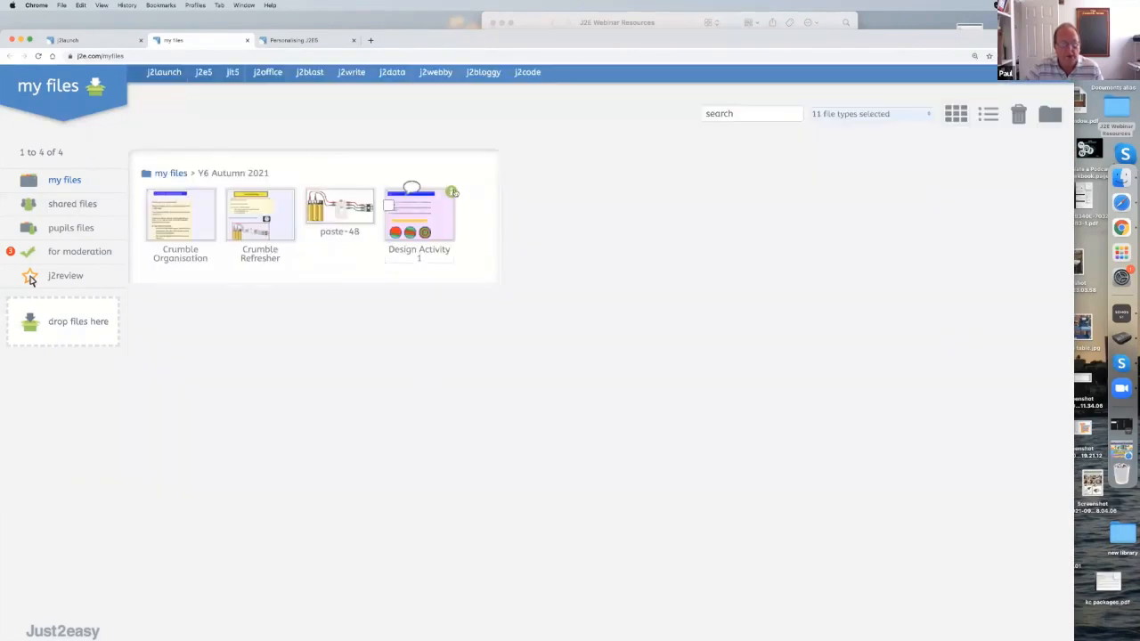
left_click(453, 191)
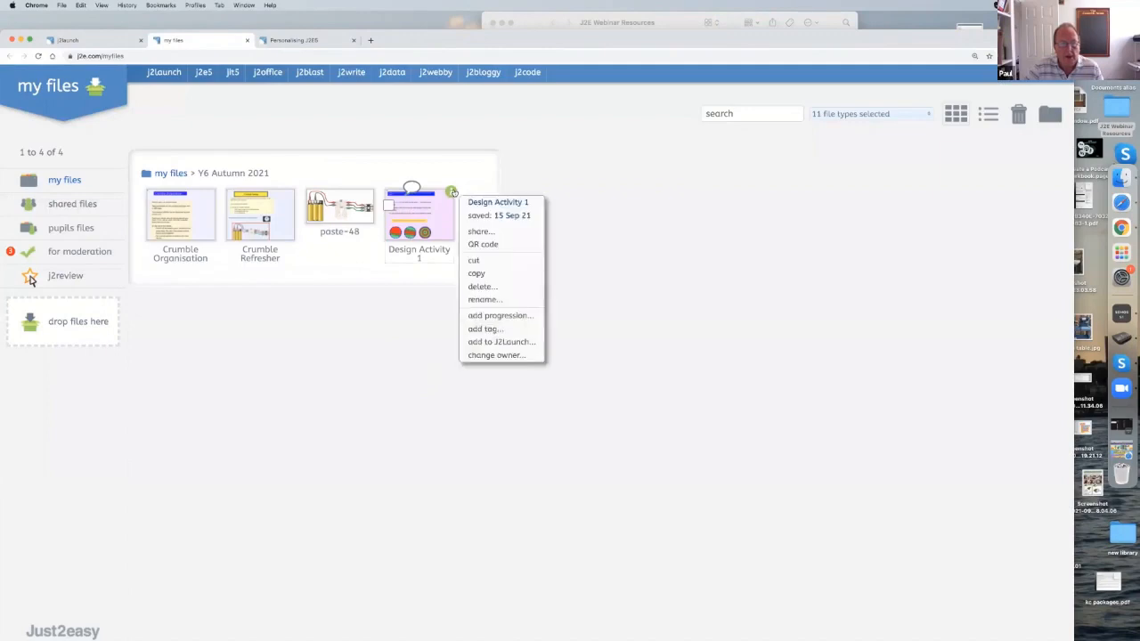
left_click(471, 232)
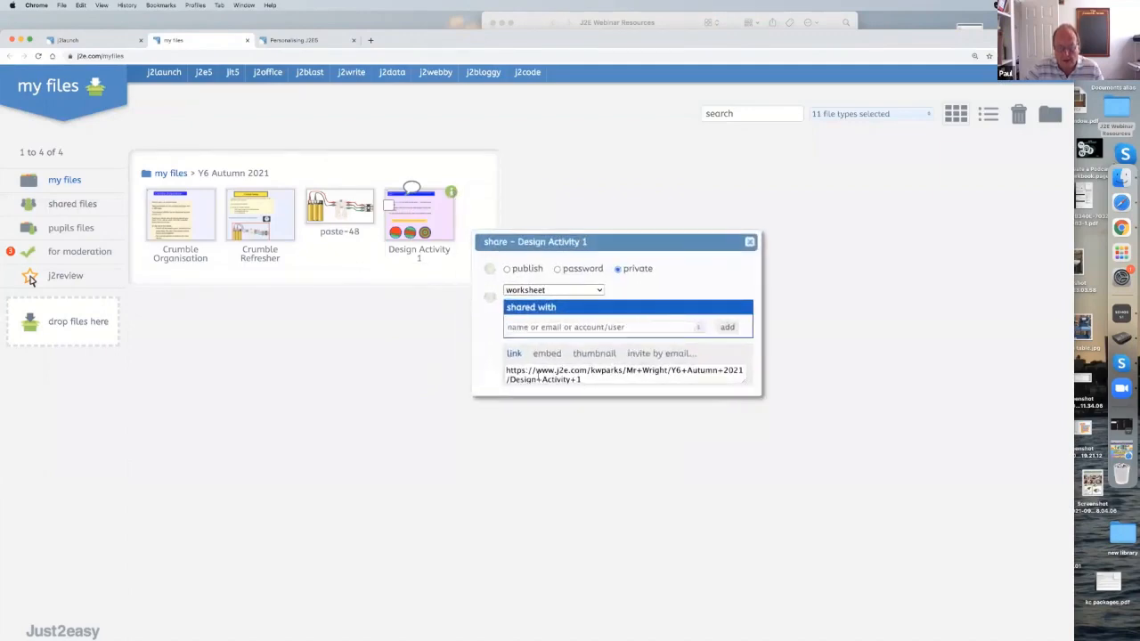
left_click(750, 241)
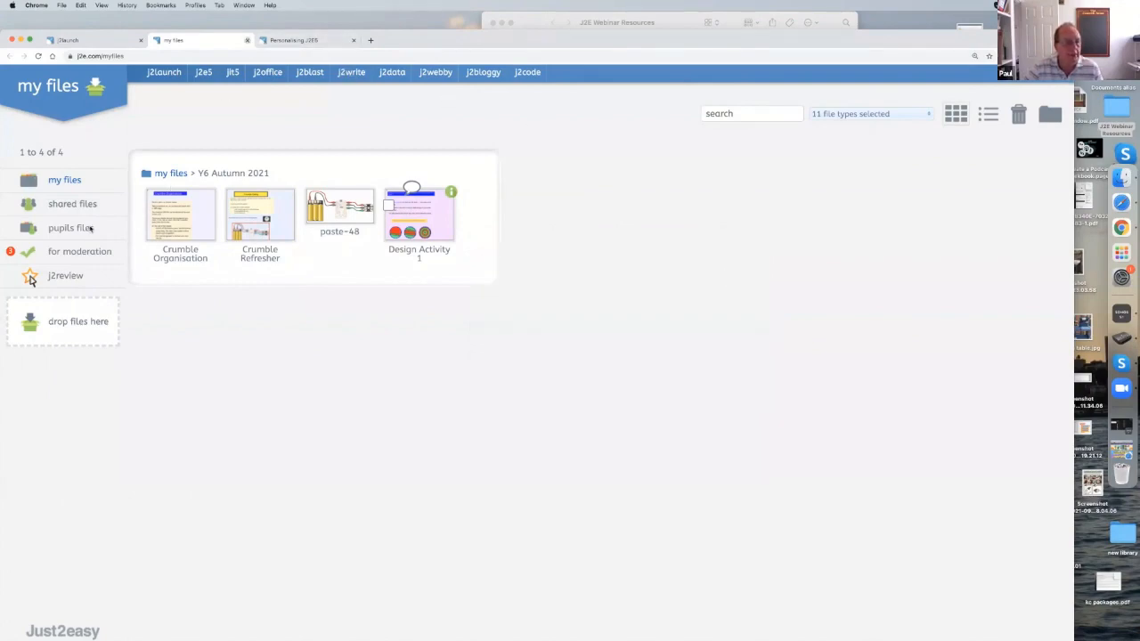
left_click(246, 40)
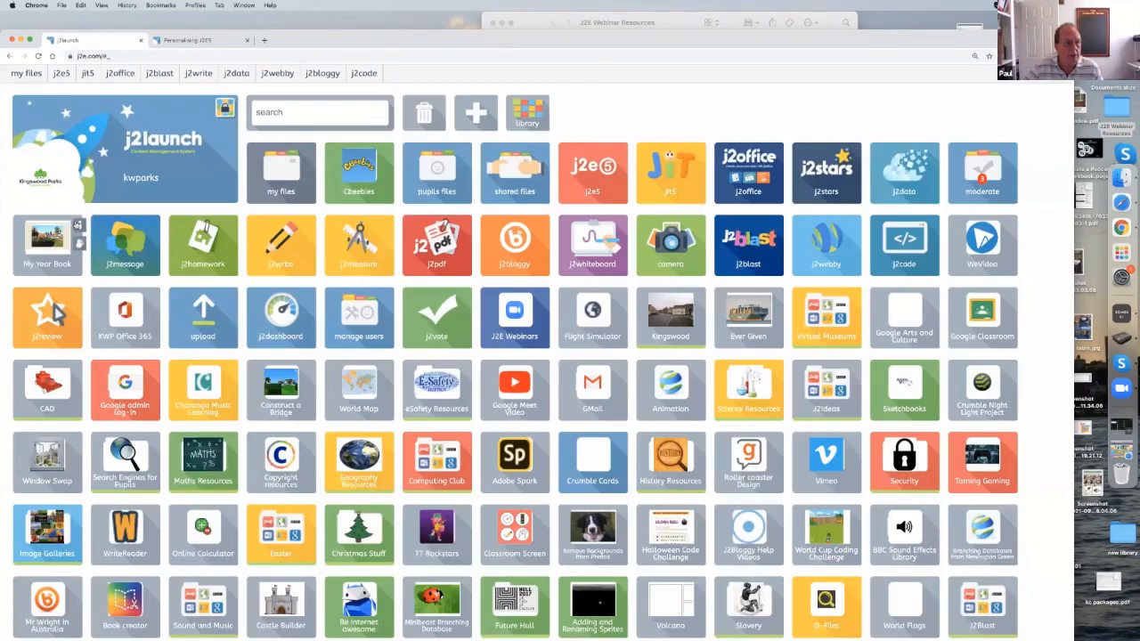
Inspect the URL in the My Year Book tile's settings and close them.
left_click(77, 225)
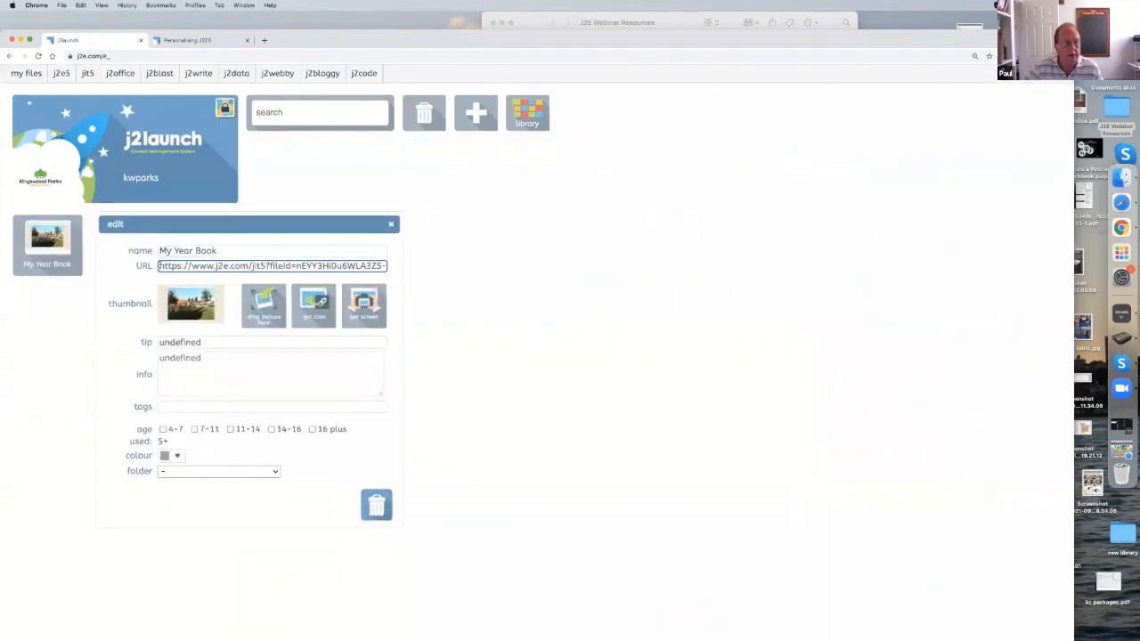
left_click_drag(326, 267, 384, 269)
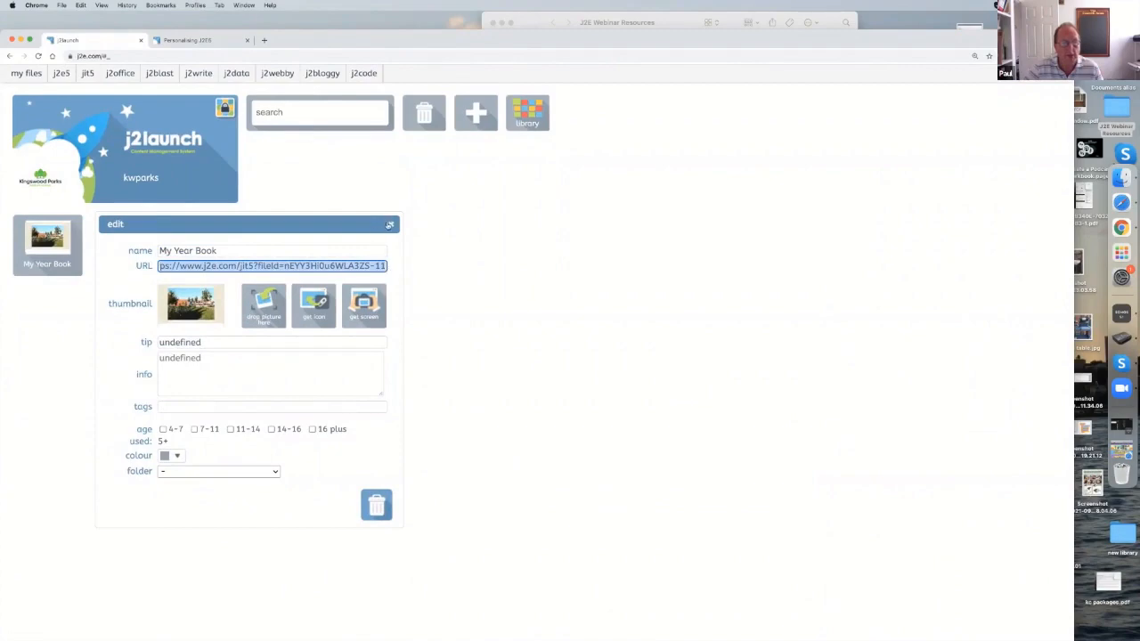
left_click(389, 225)
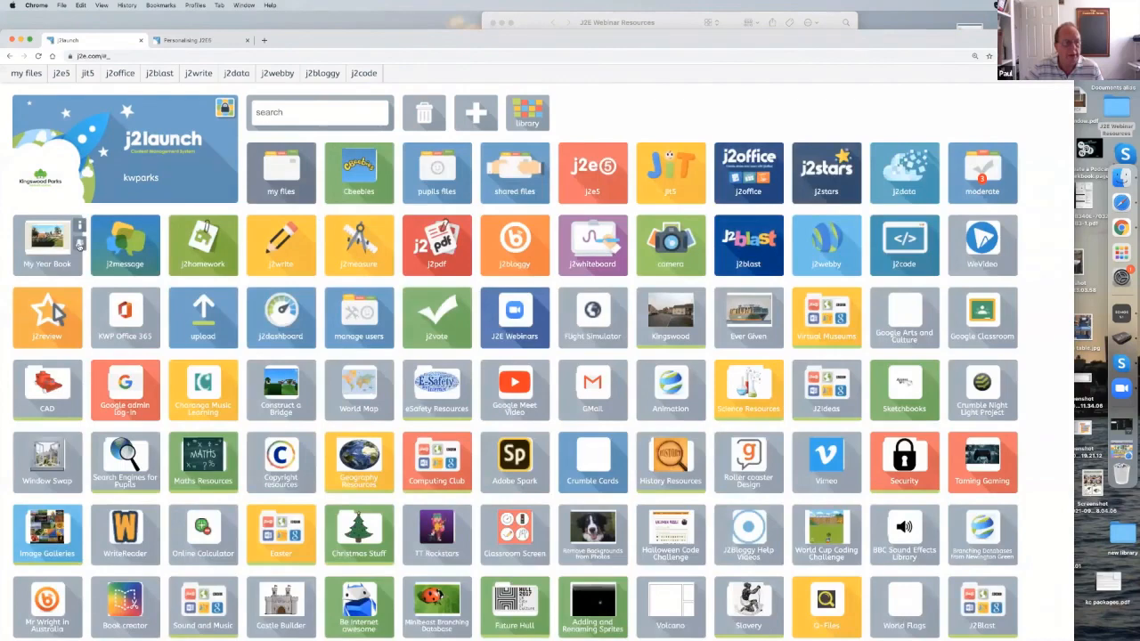
View the classes the My Year Book tile can be shared with, and close its share dialog without choosing one.
left_click(81, 245)
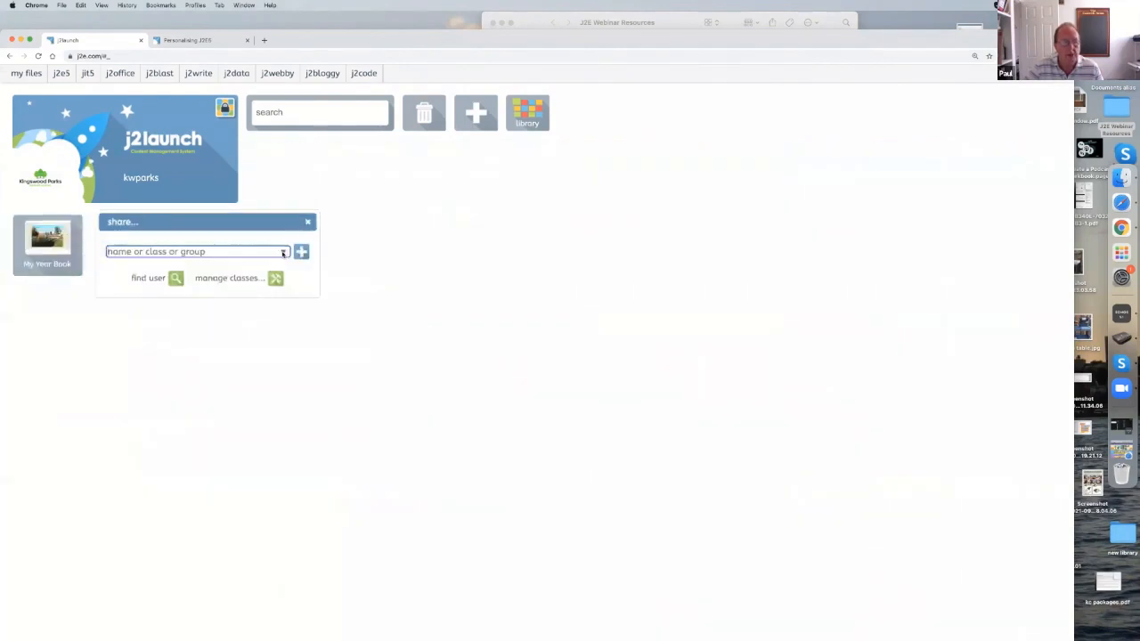
left_click(282, 253)
mouse_move(323, 319)
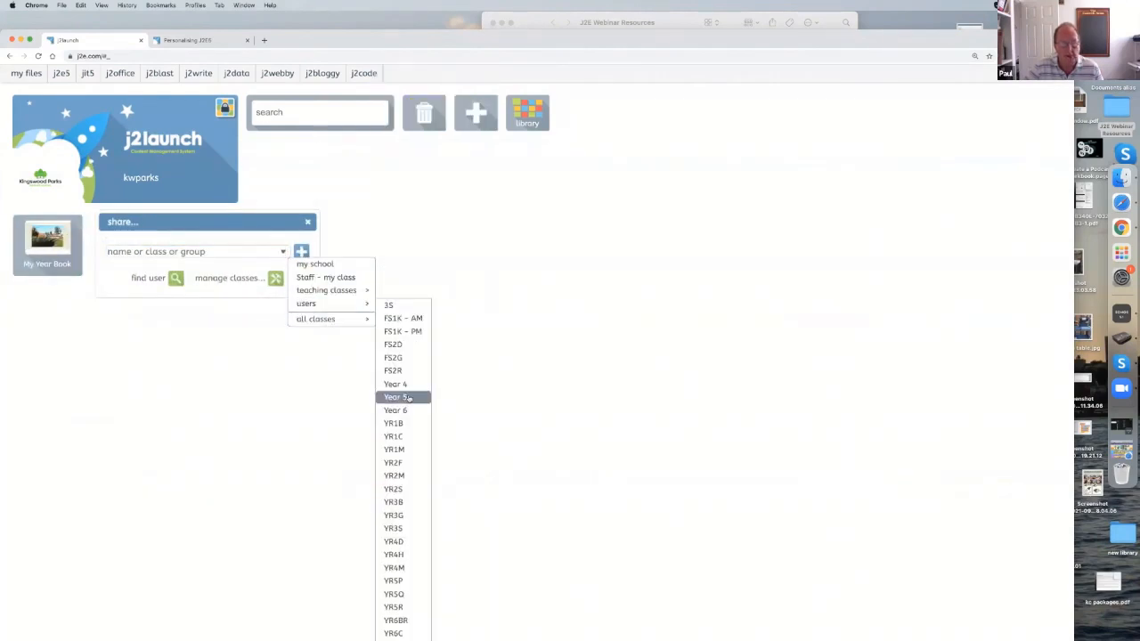
left_click(341, 413)
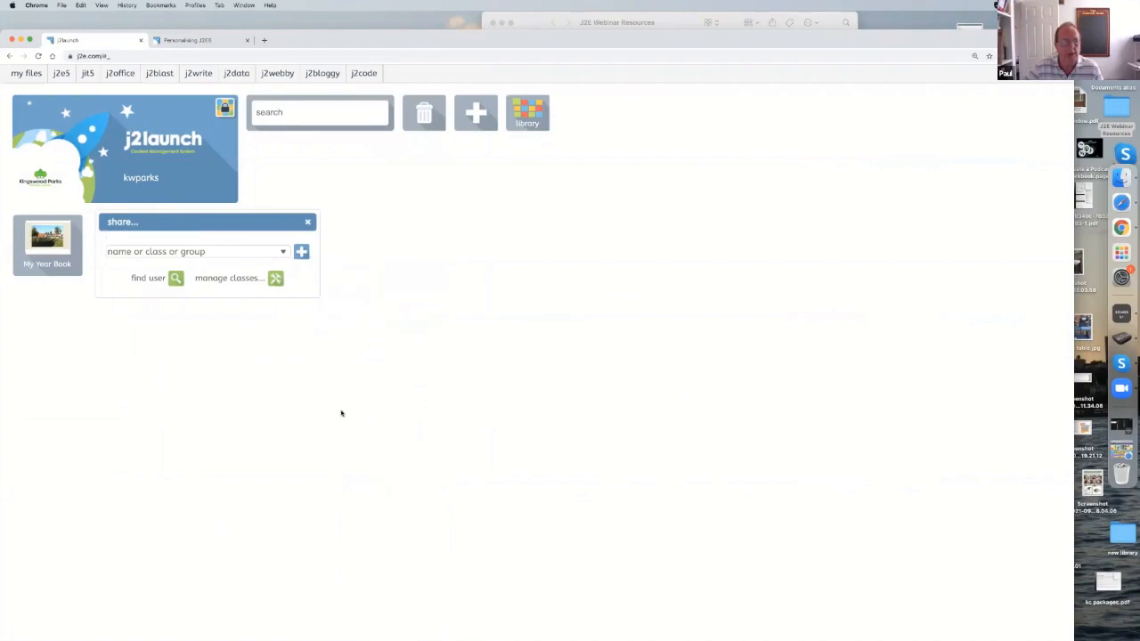
left_click(307, 223)
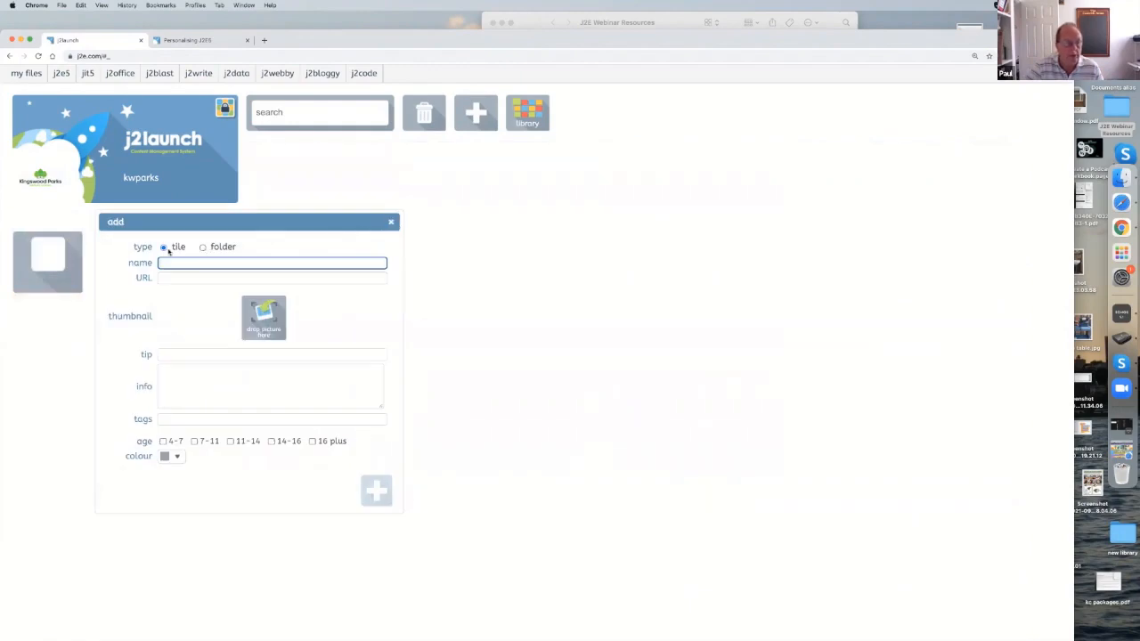
Add a folder named "PE Sites and Resources" to j2launch.
left_click(202, 247)
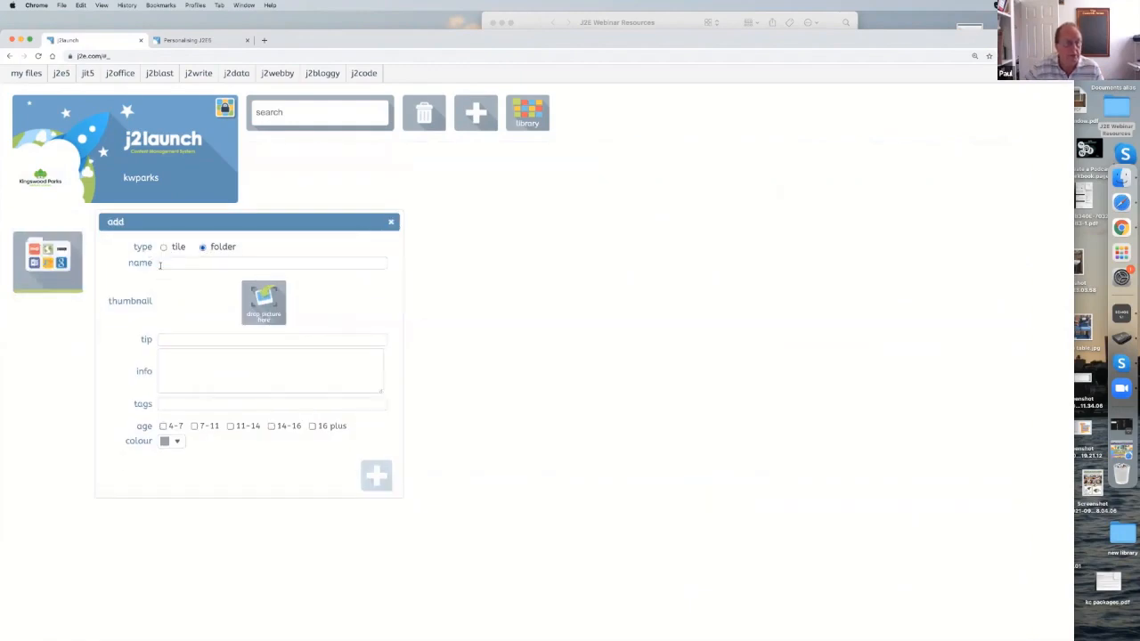
left_click(164, 262)
type("P")
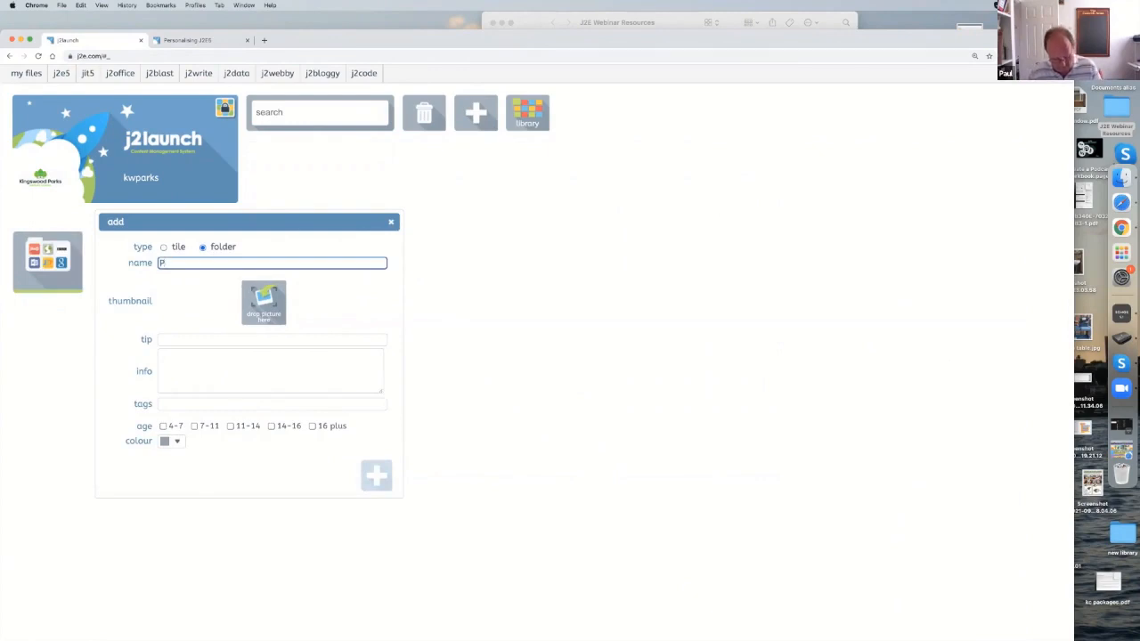
type("E Sit")
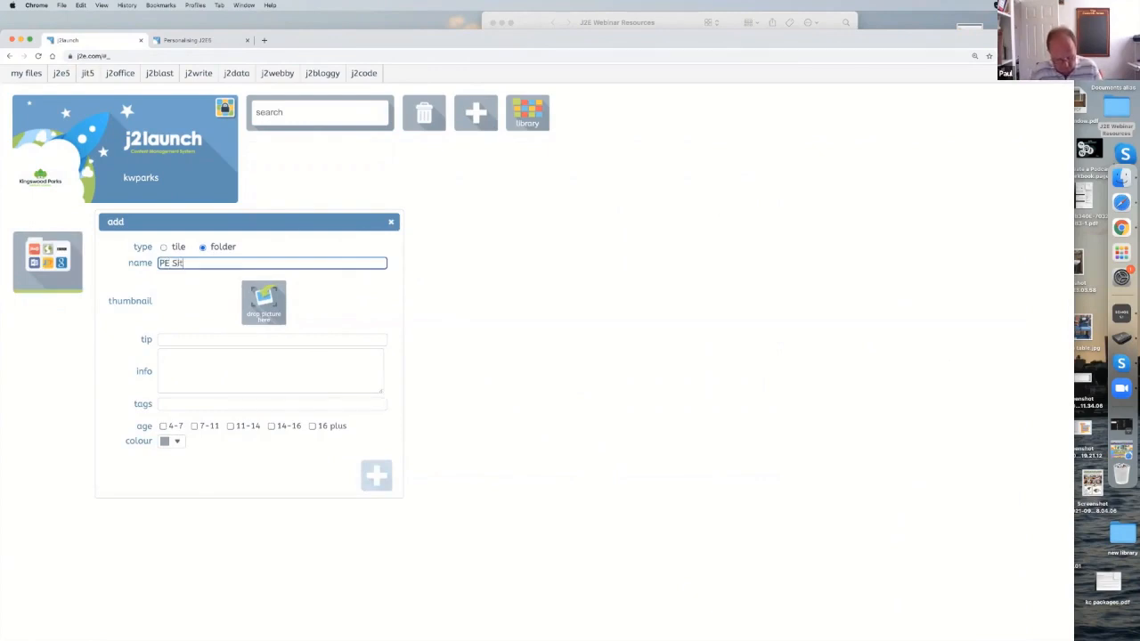
type("es and ")
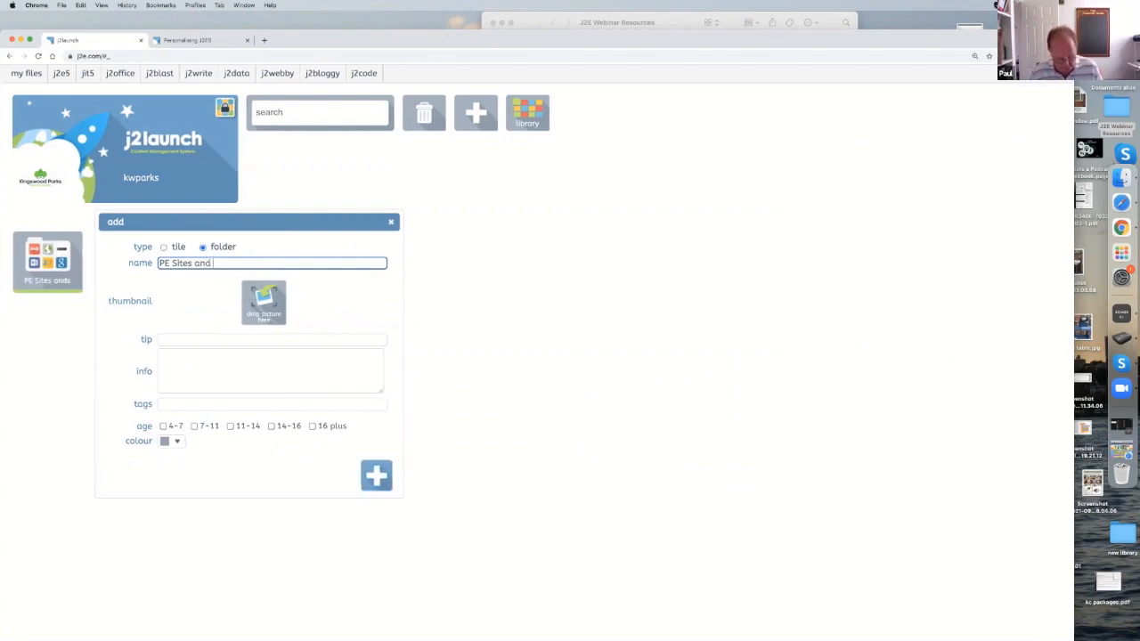
type("Resourc")
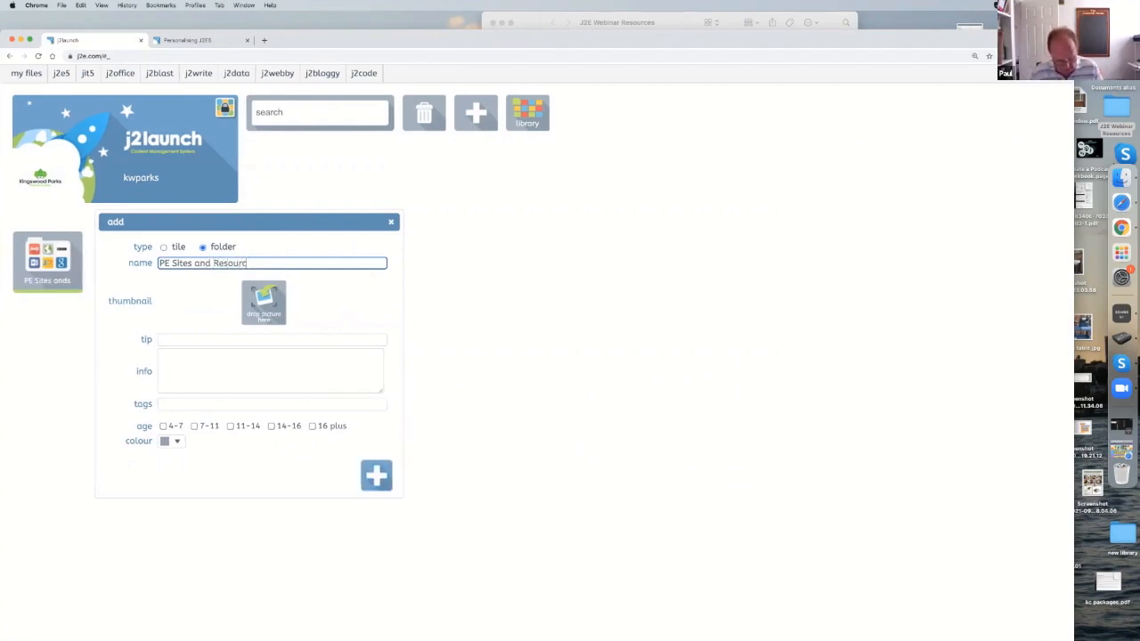
type("es")
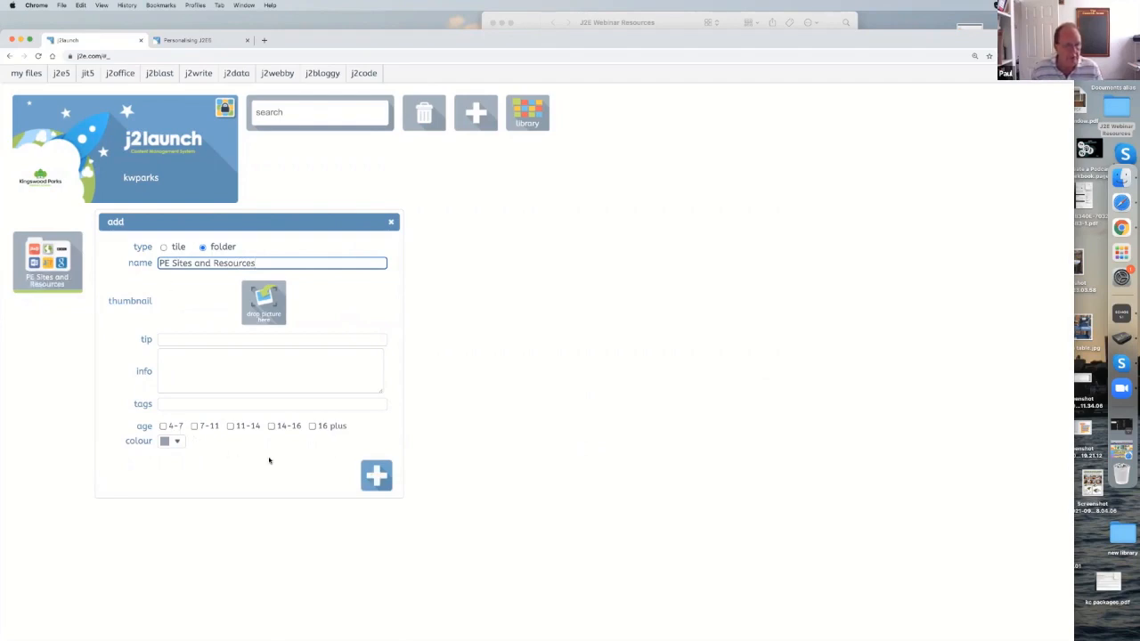
left_click(376, 476)
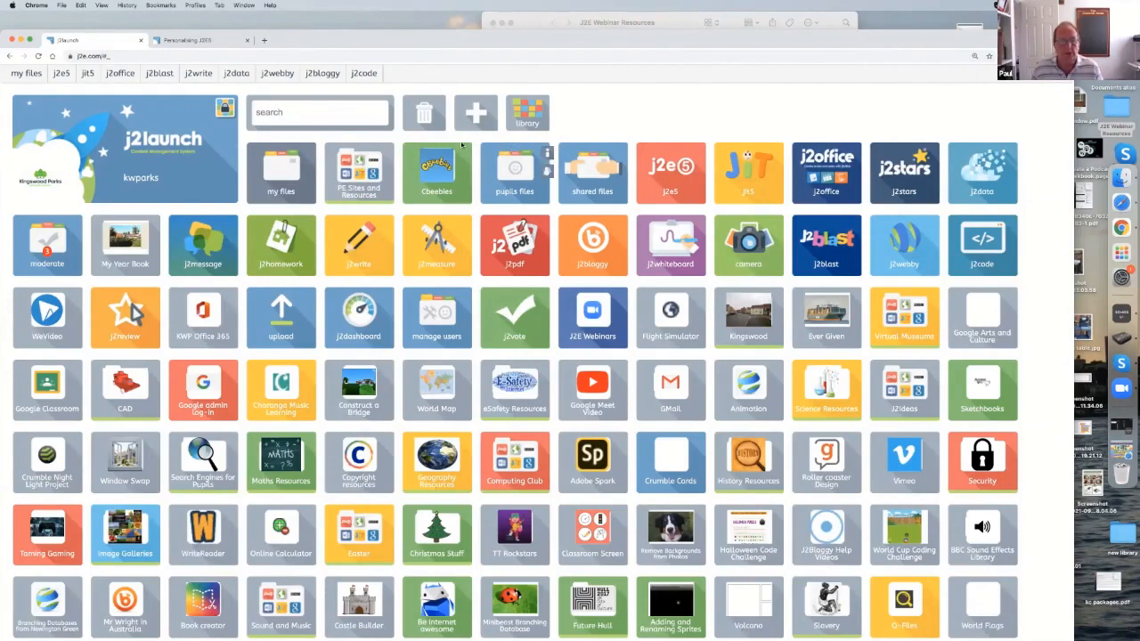
Use PE.jpeg from the J2E Webinar Resources folder as the PE Sites and Resources folder's thumbnail, and close its settings.
left_click(392, 170)
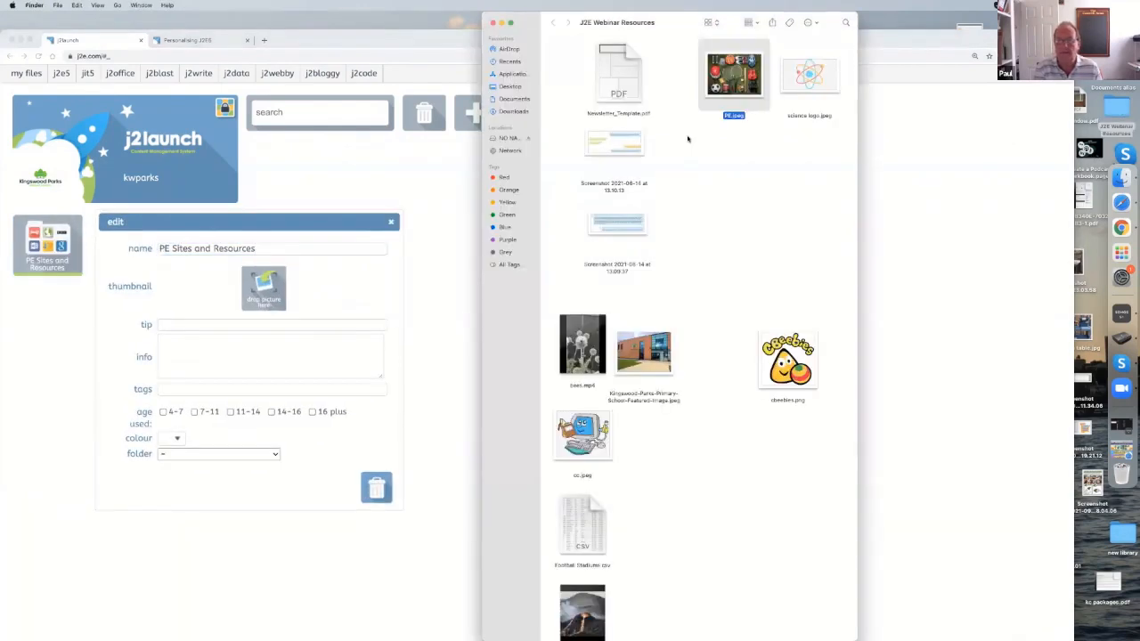
left_click_drag(728, 79, 263, 294)
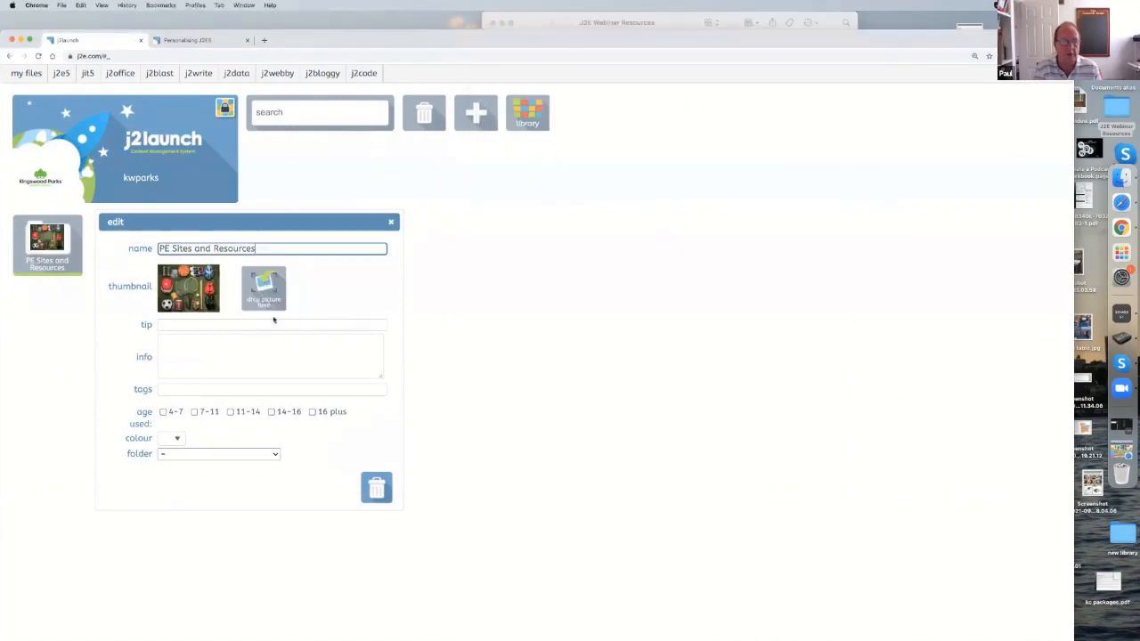
left_click(389, 223)
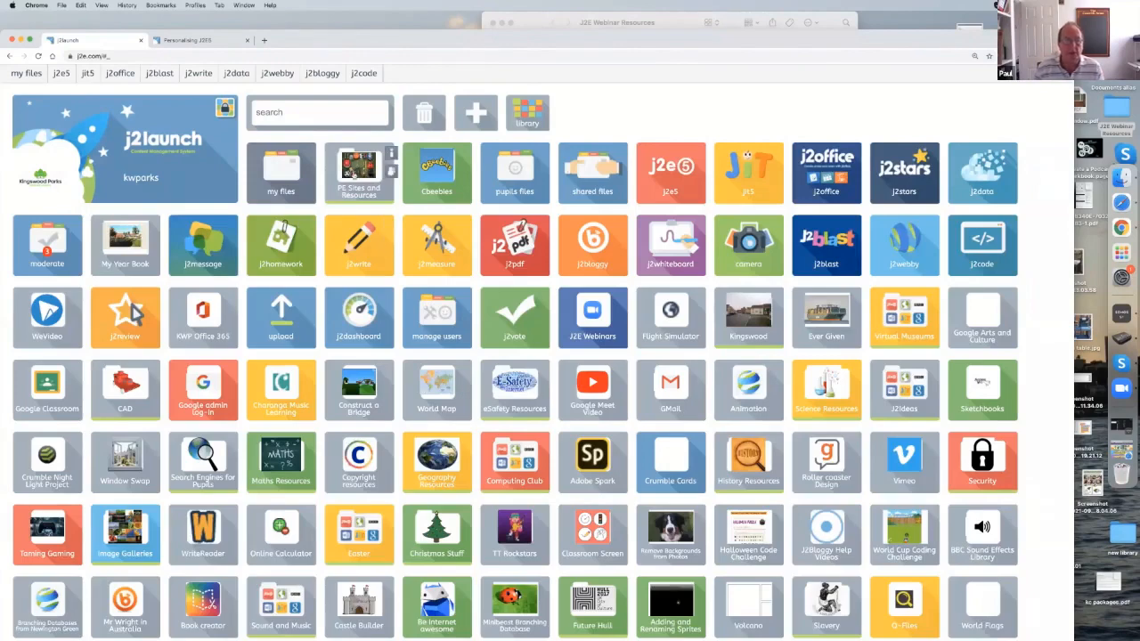
Look inside the PE Sites and Resources folder and return to the main j2launch page.
left_click(347, 176)
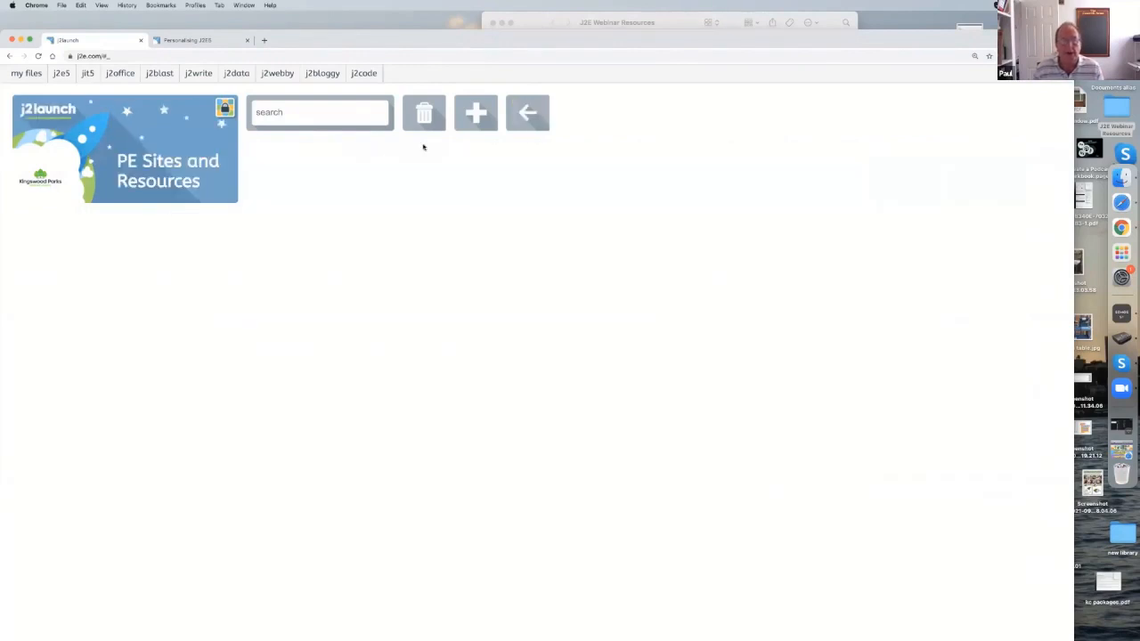
left_click(528, 113)
mouse_move(393, 191)
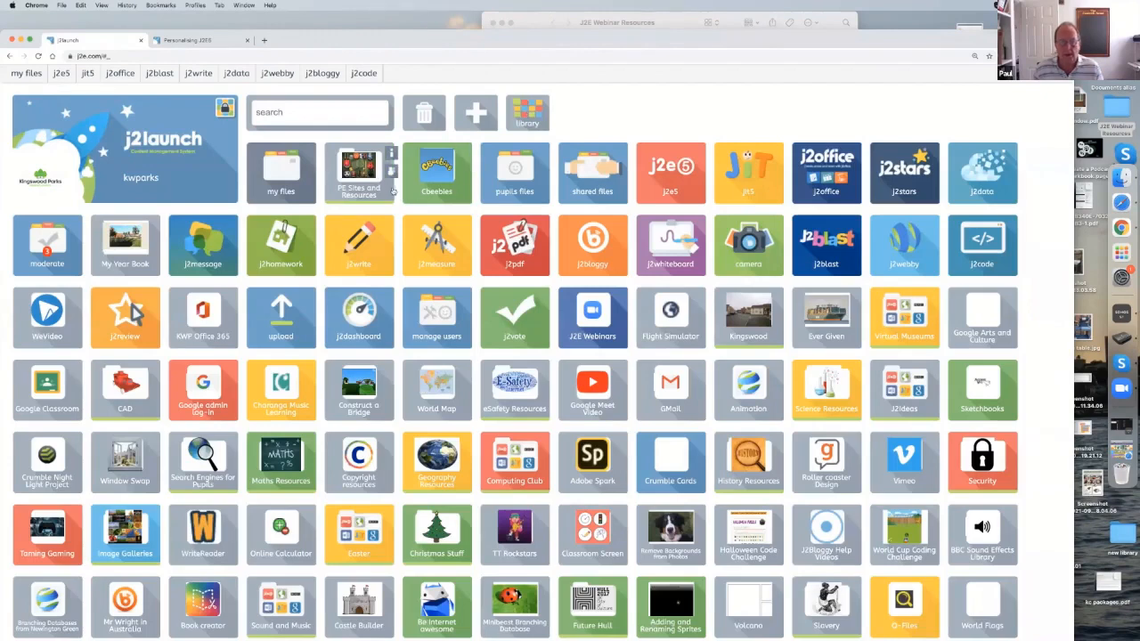
View the tiles stored in the Science Resources folder.
mouse_move(520, 256)
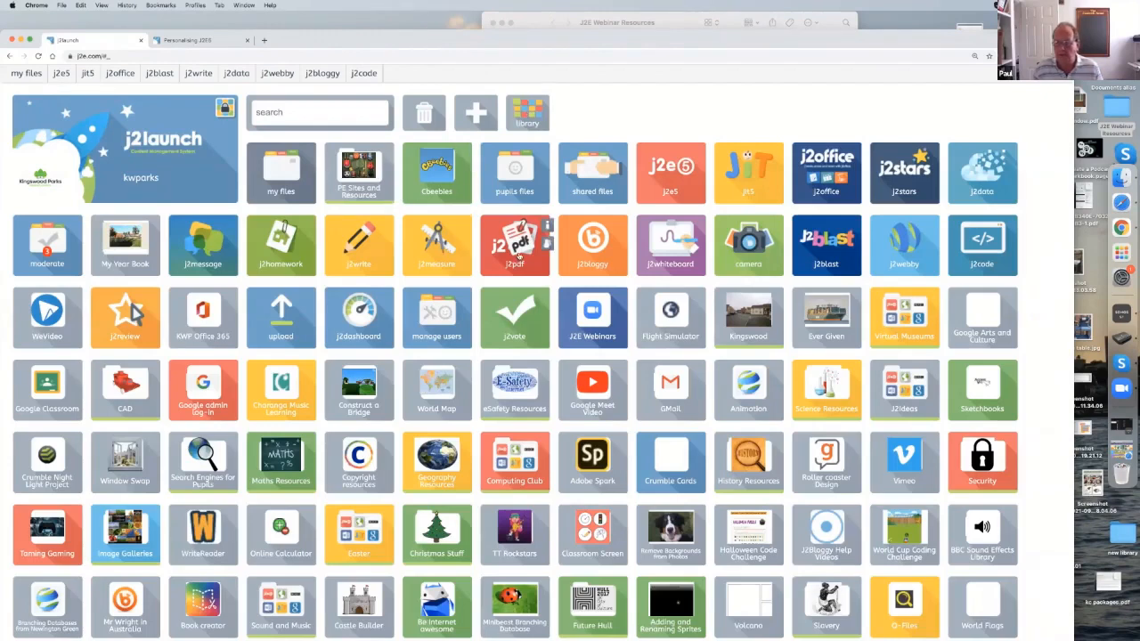
scroll(519, 256, "down", 1)
scroll(780, 329, "down", 1)
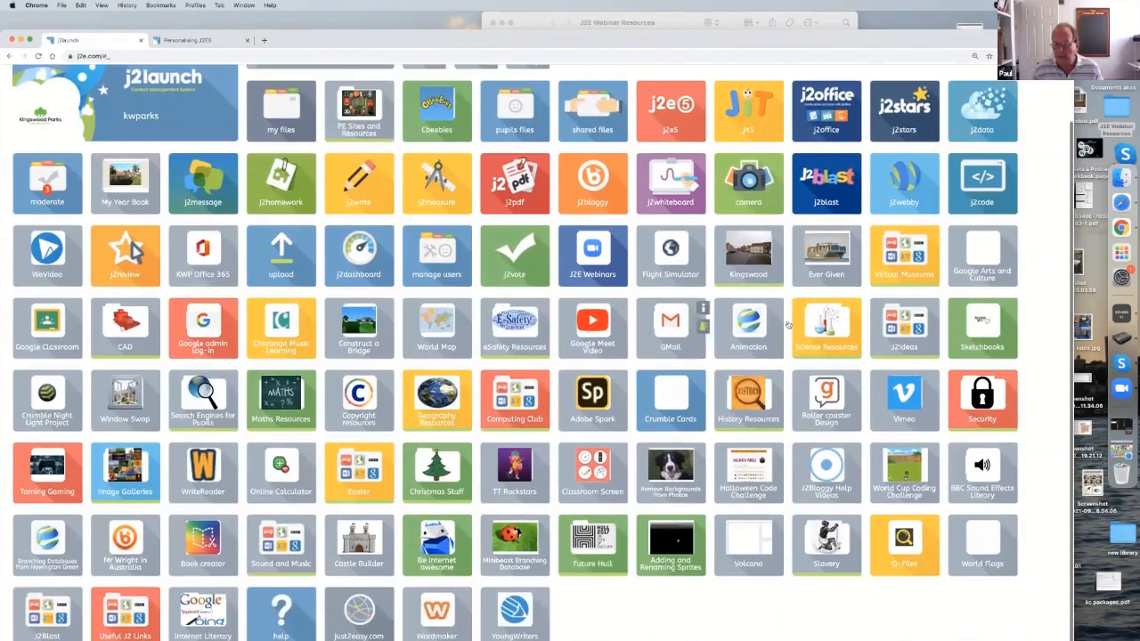
mouse_move(823, 326)
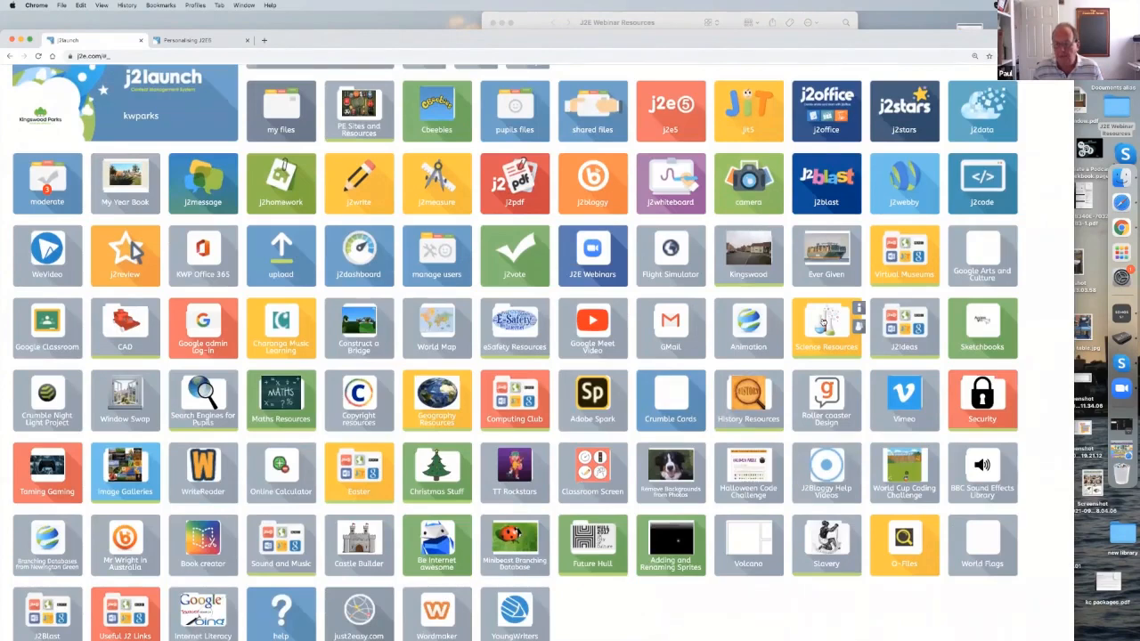
left_click(823, 325)
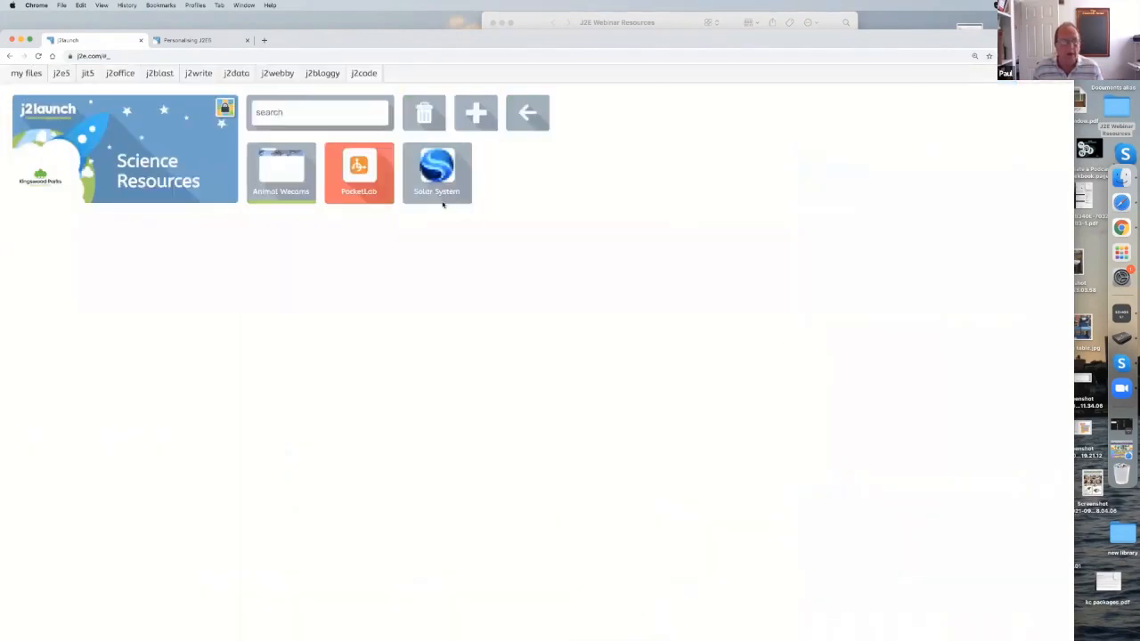
mouse_move(361, 169)
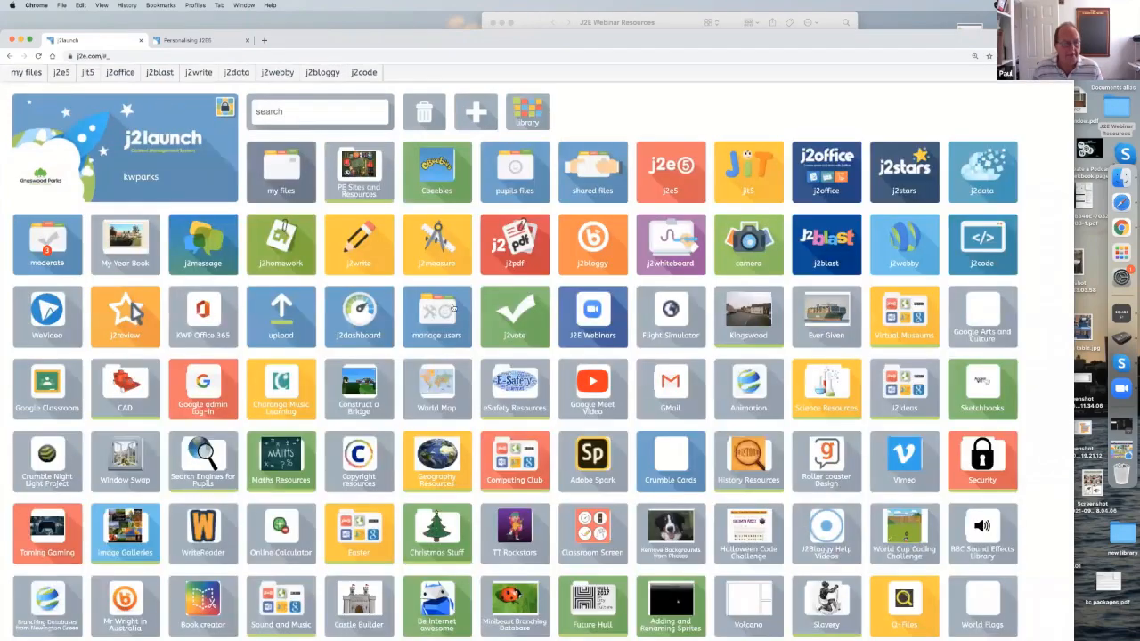
Open the CAD folder and view the 3D Slash website through its tile.
scroll(445, 318, "down", 1)
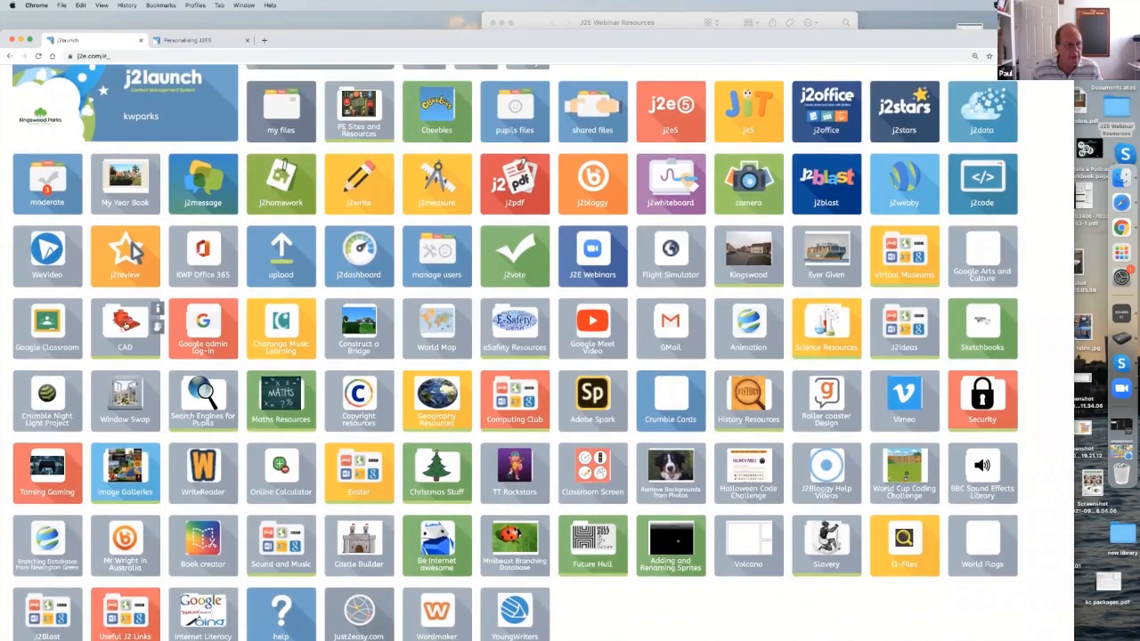
left_click(125, 326)
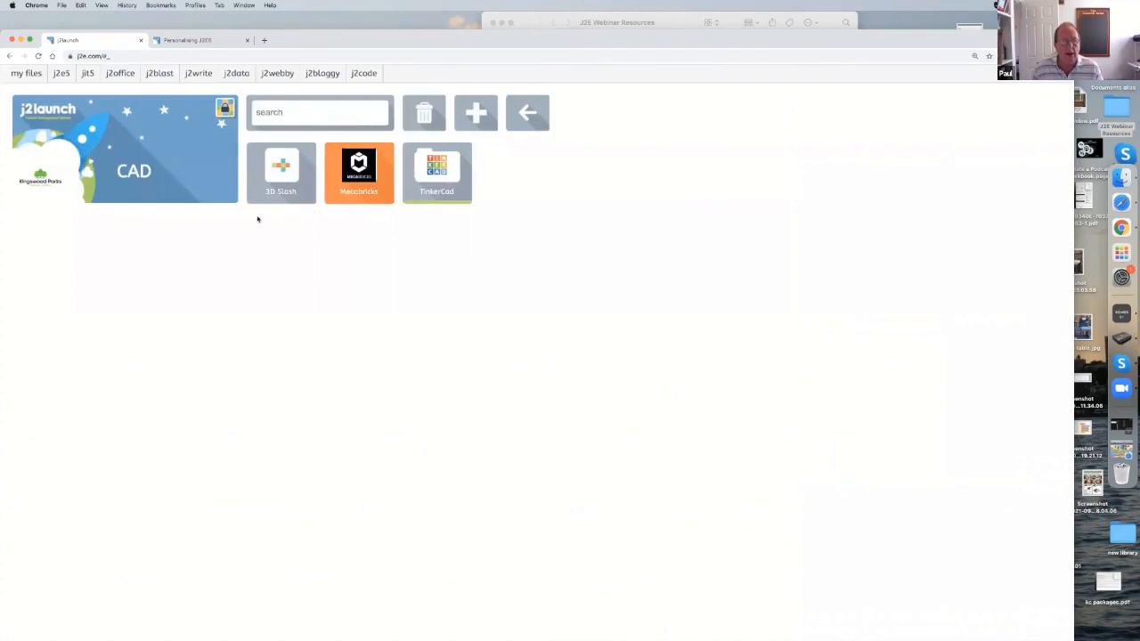
left_click(275, 172)
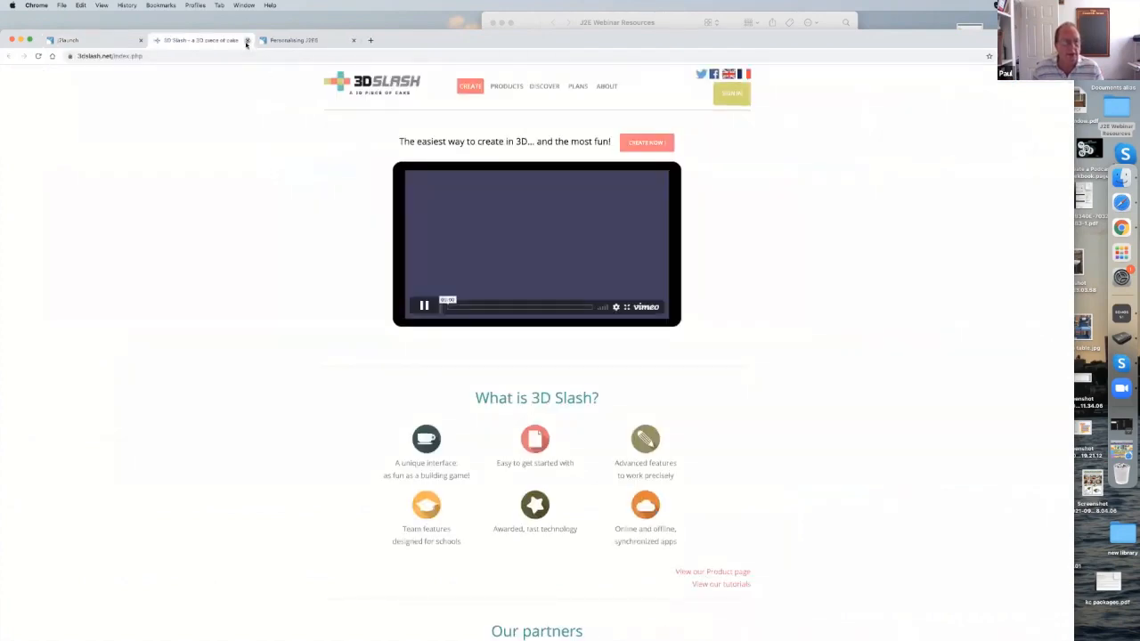
Look inside the TinkerCad folder within CAD and return to the main j2launch page by way of my files.
left_click(248, 41)
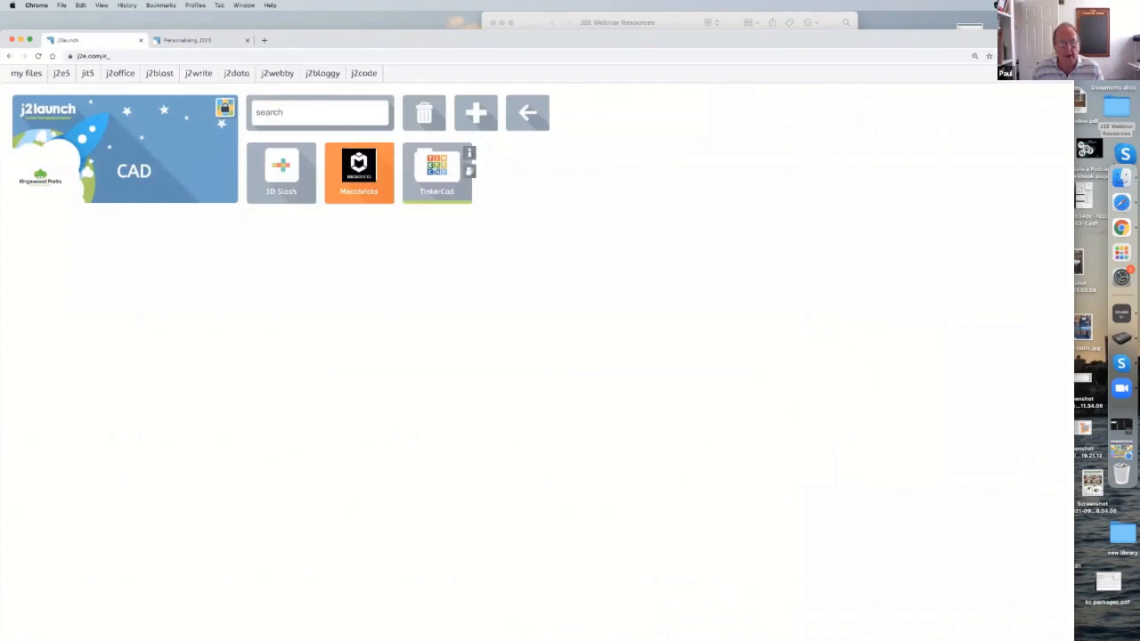
left_click(439, 168)
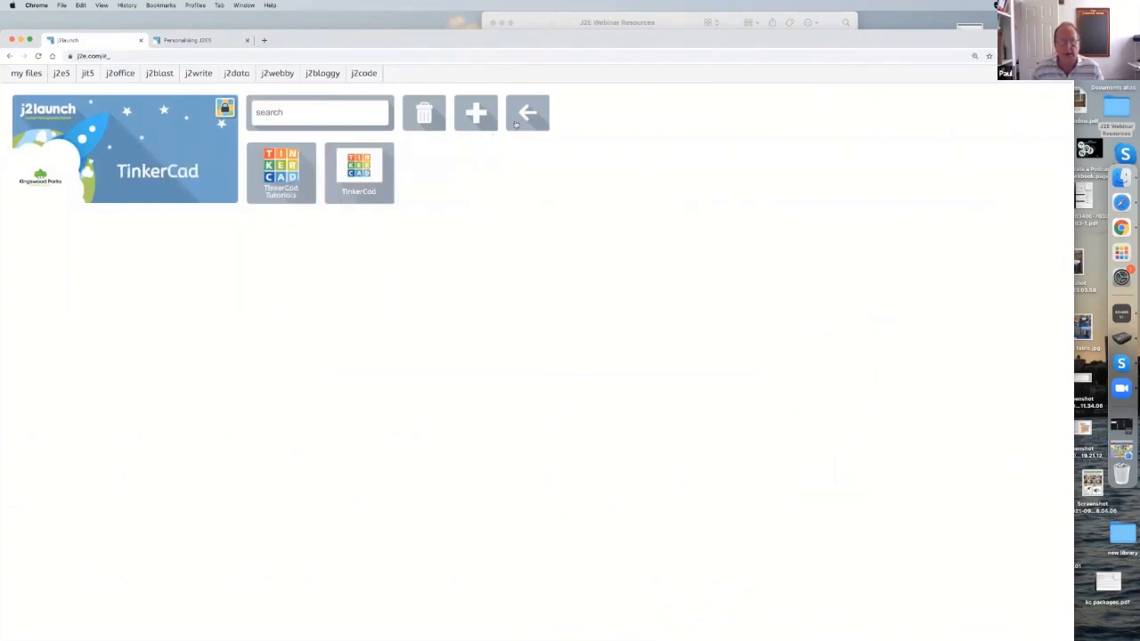
left_click(524, 117)
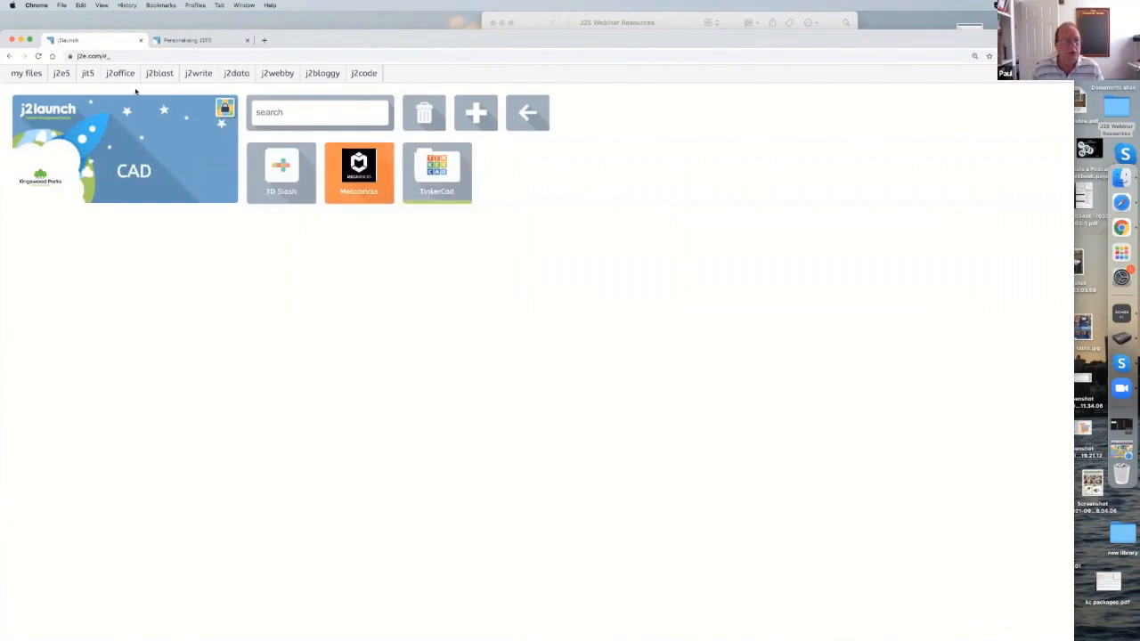
left_click(39, 75)
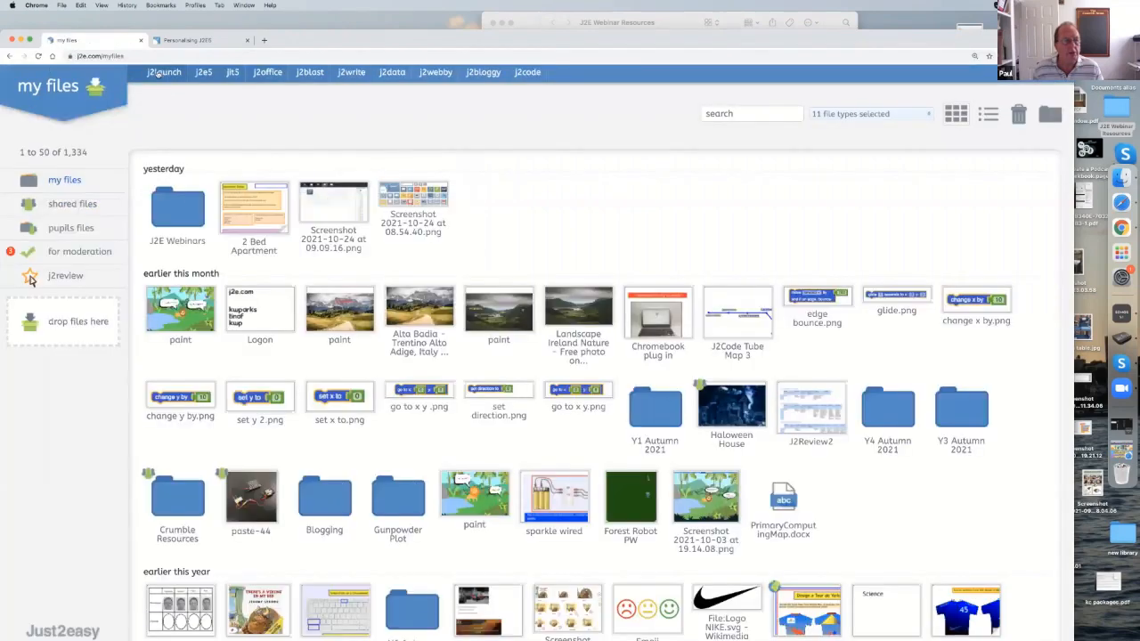
left_click(160, 73)
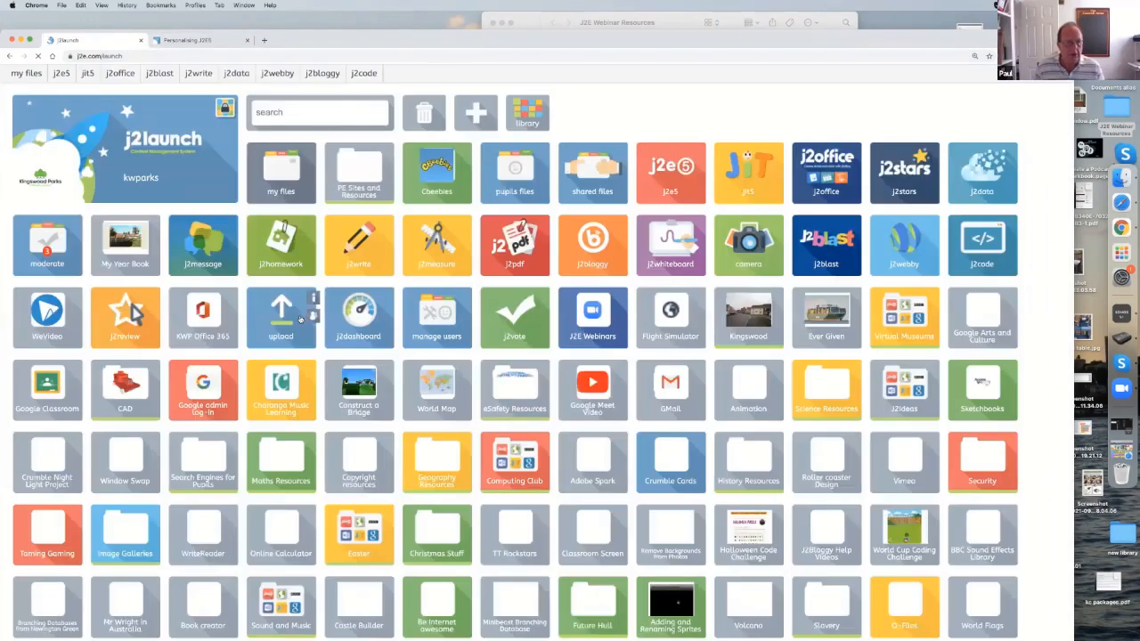
View the tiles stored in the History Resources folder and return to the main j2launch page.
scroll(300, 318, "down", 1)
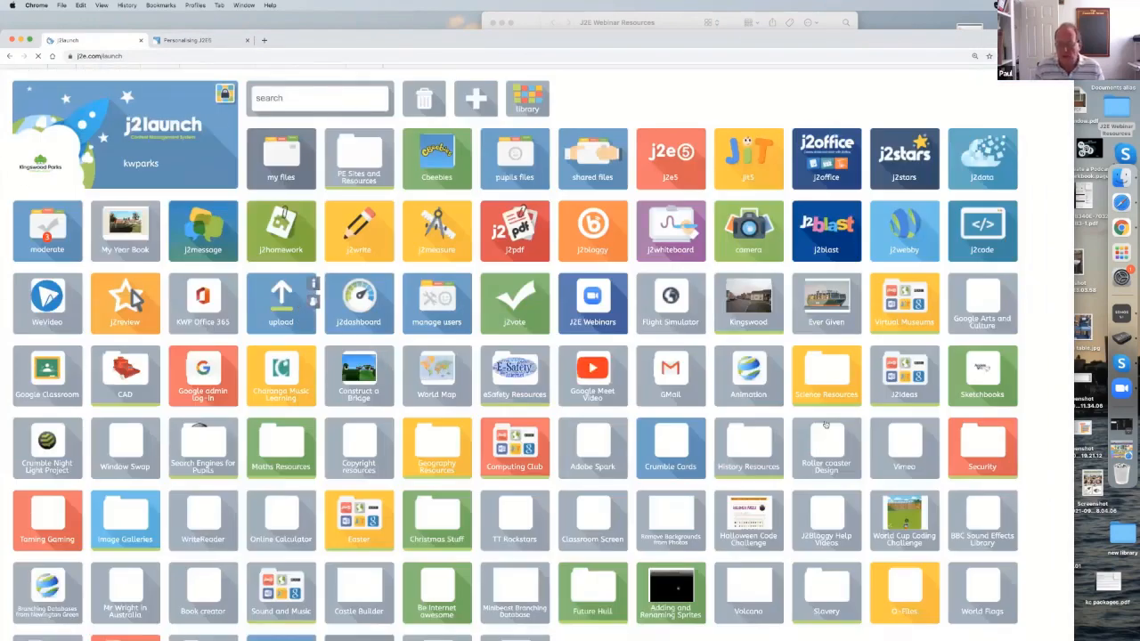
scroll(826, 426, "down", 3)
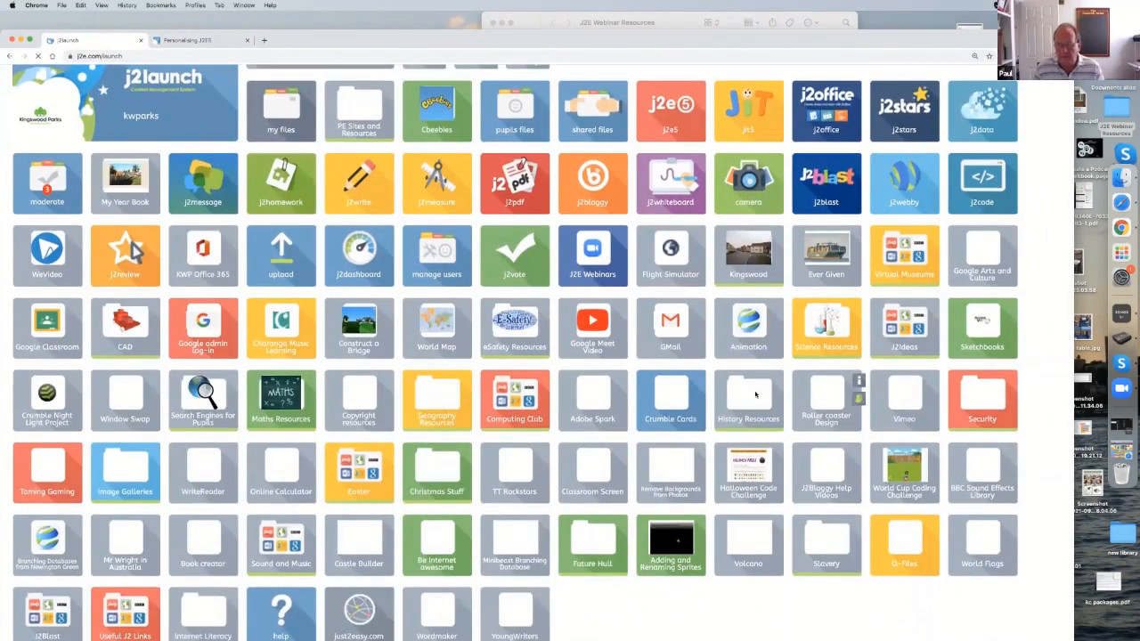
left_click(755, 395)
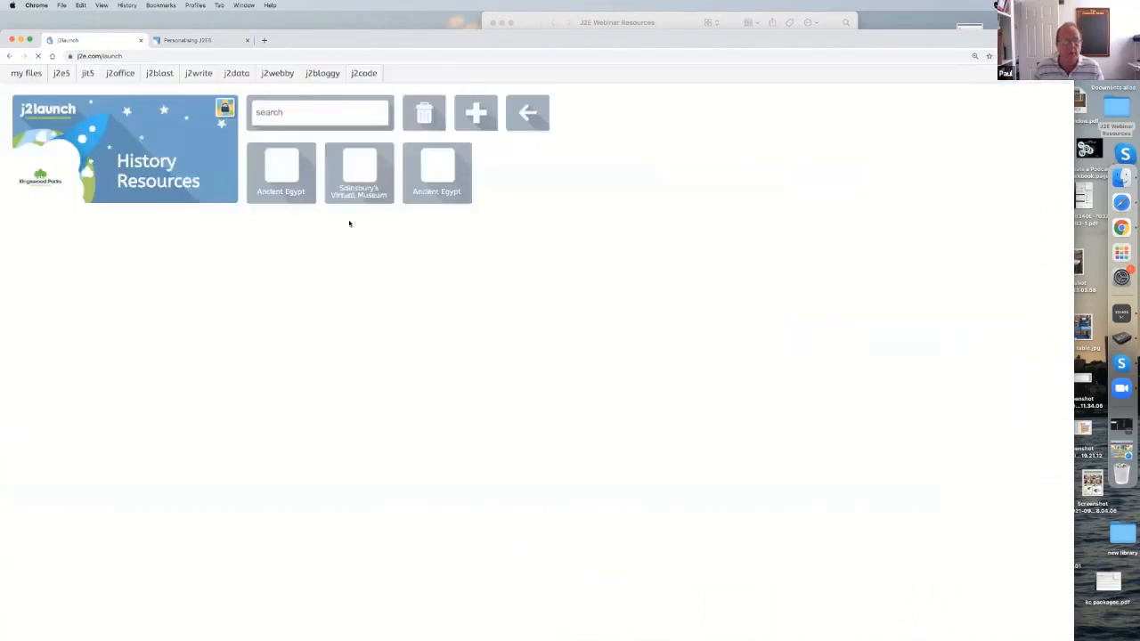
left_click(519, 114)
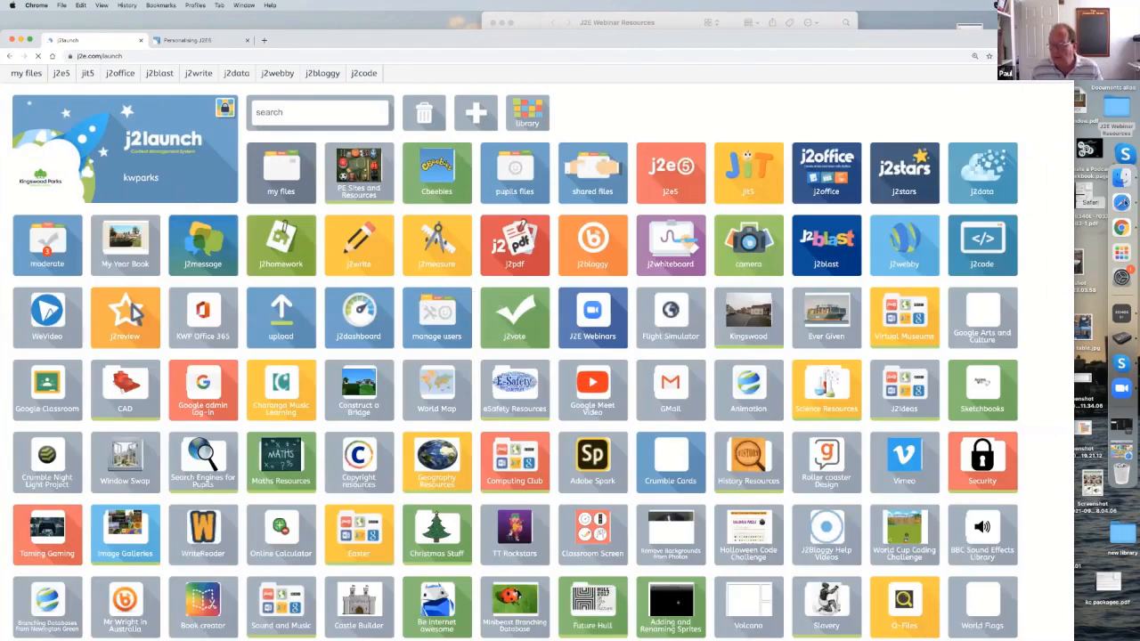
Switch to Safari, view its j2launch page's add-tile form without adding anything, and close the CBeebies website before returning to Chrome.
left_click(1122, 202)
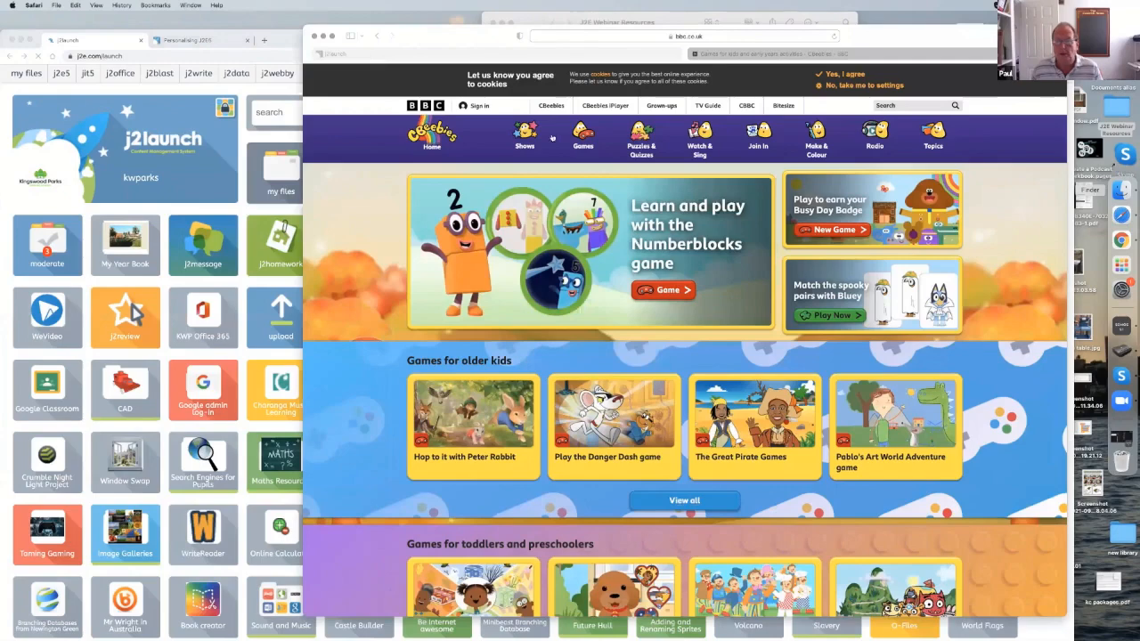
left_click(370, 55)
left_click(682, 102)
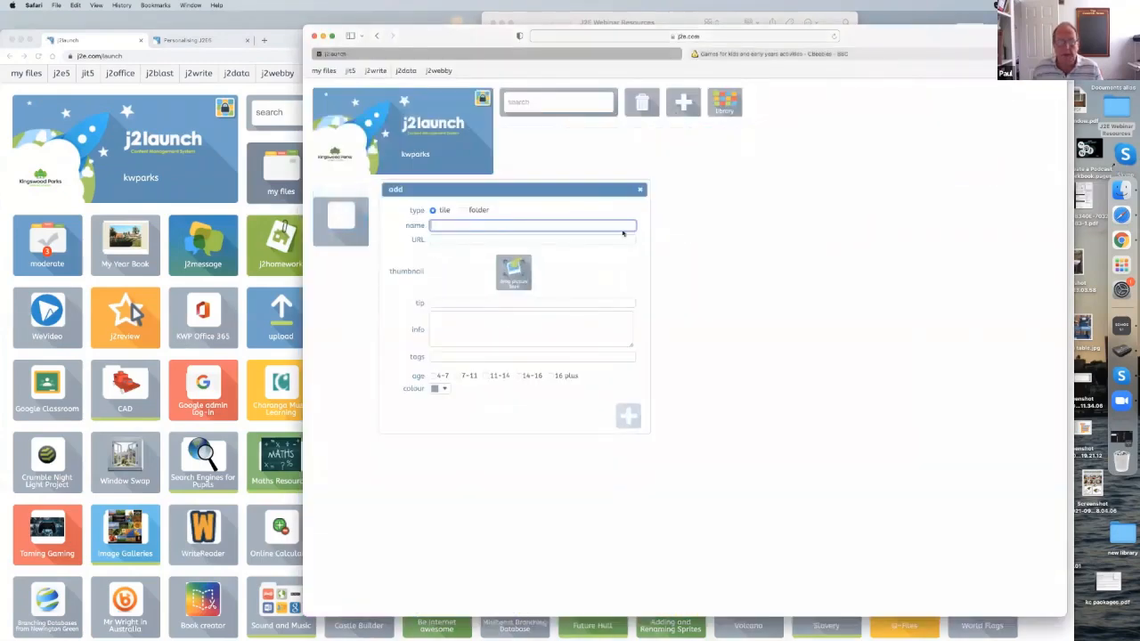
left_click(640, 192)
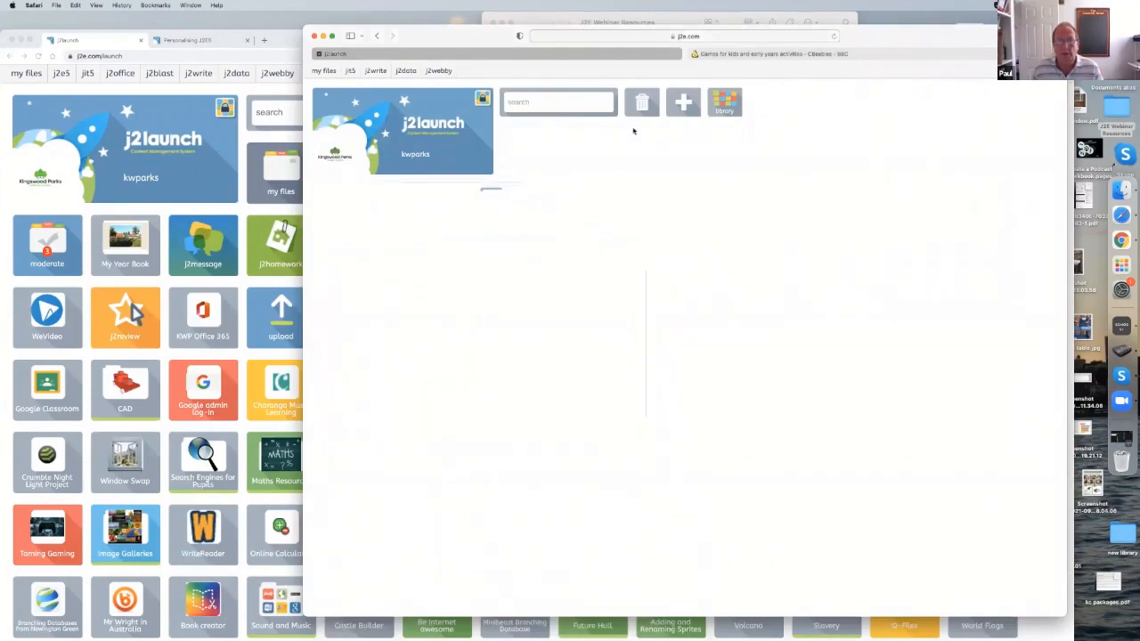
left_click(696, 55)
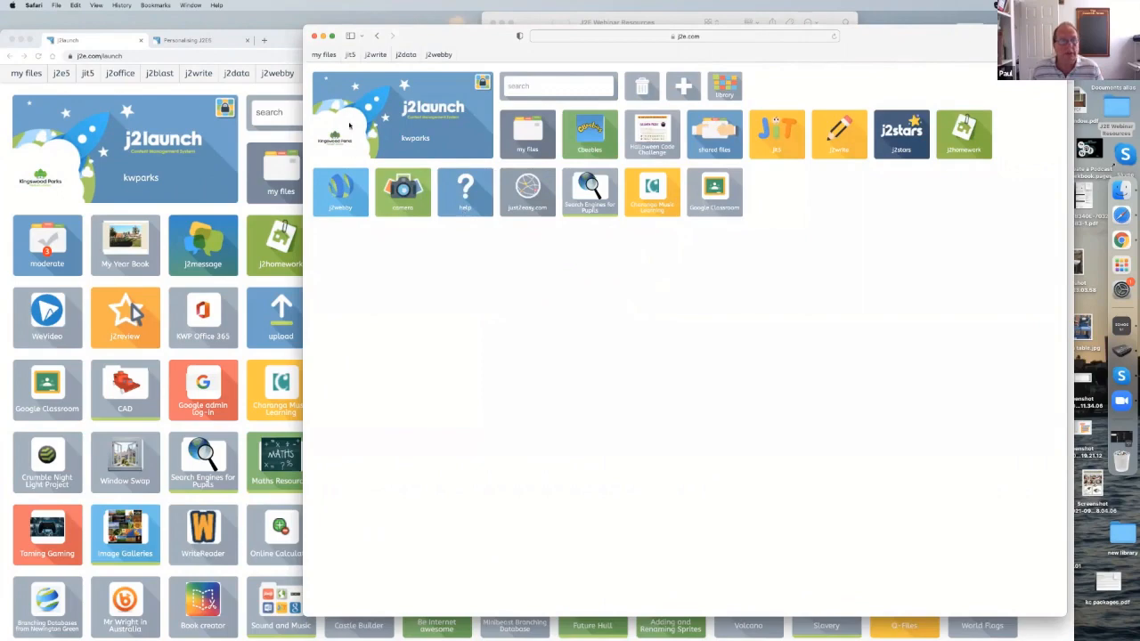
left_click(277, 40)
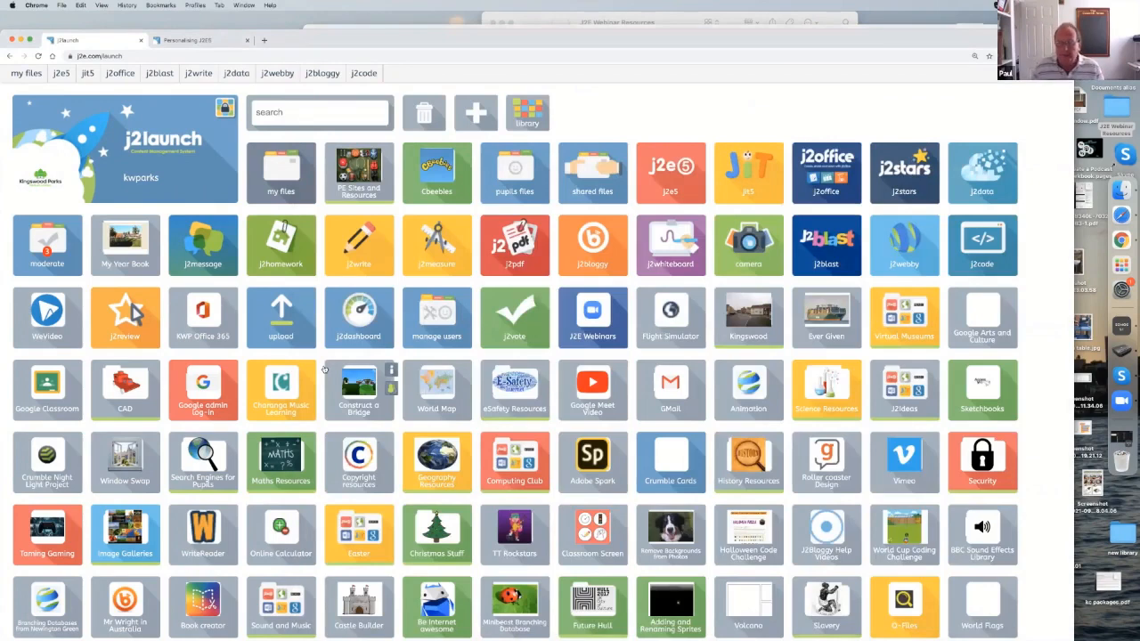
Open the Computing Club folder and view the Chrome Music Lab website through its tile, closing the website again.
scroll(816, 445, "down", 1)
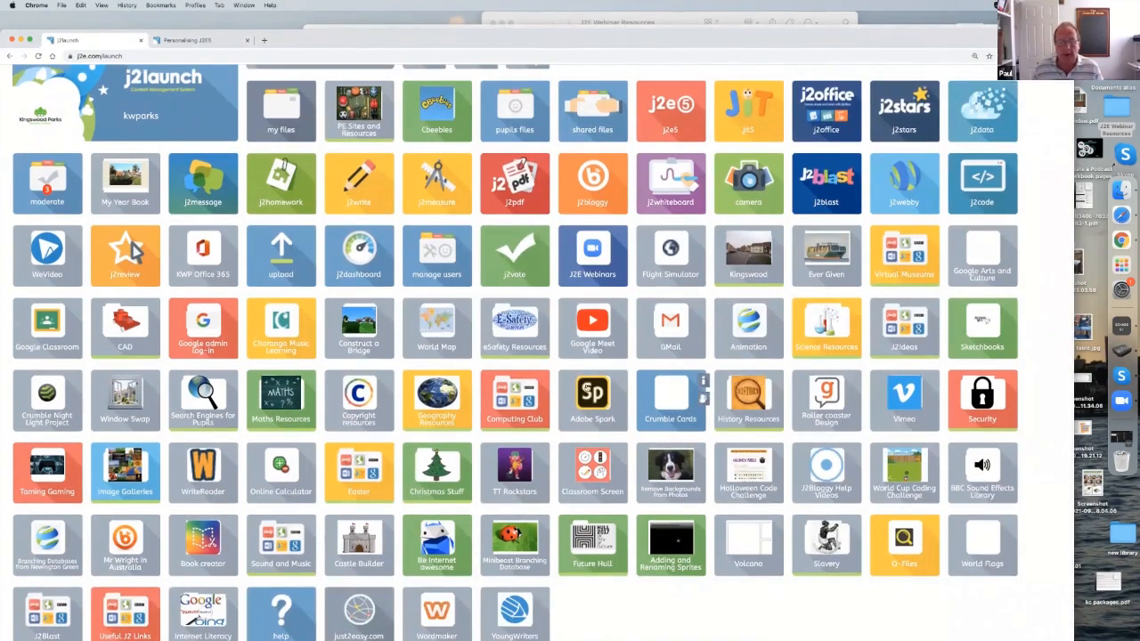
left_click(506, 392)
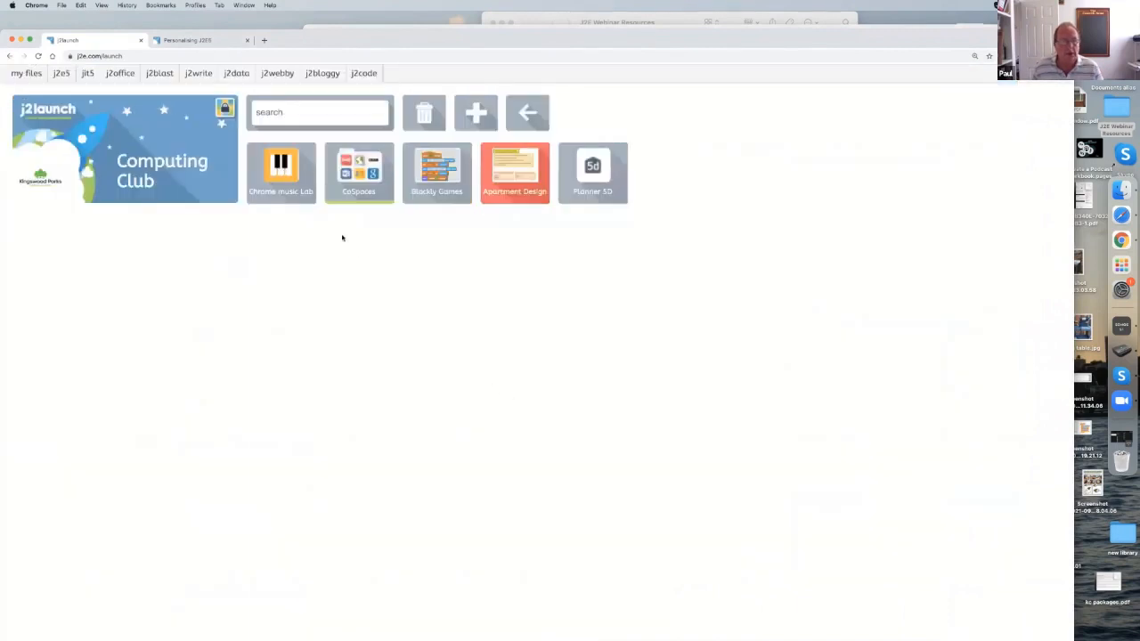
left_click(281, 169)
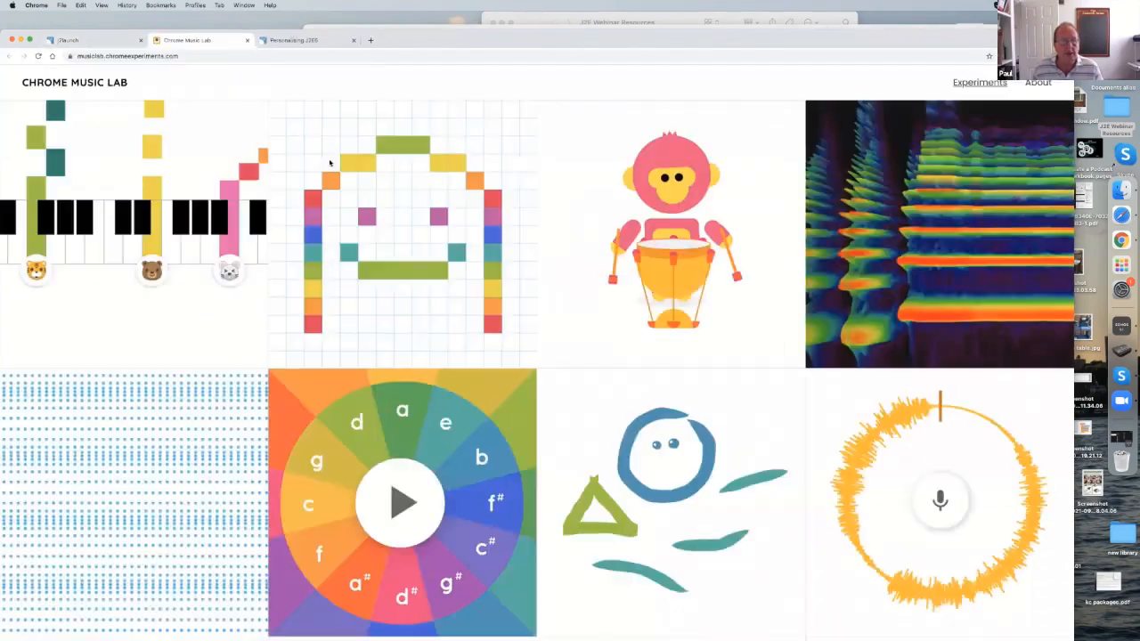
key("super+w")
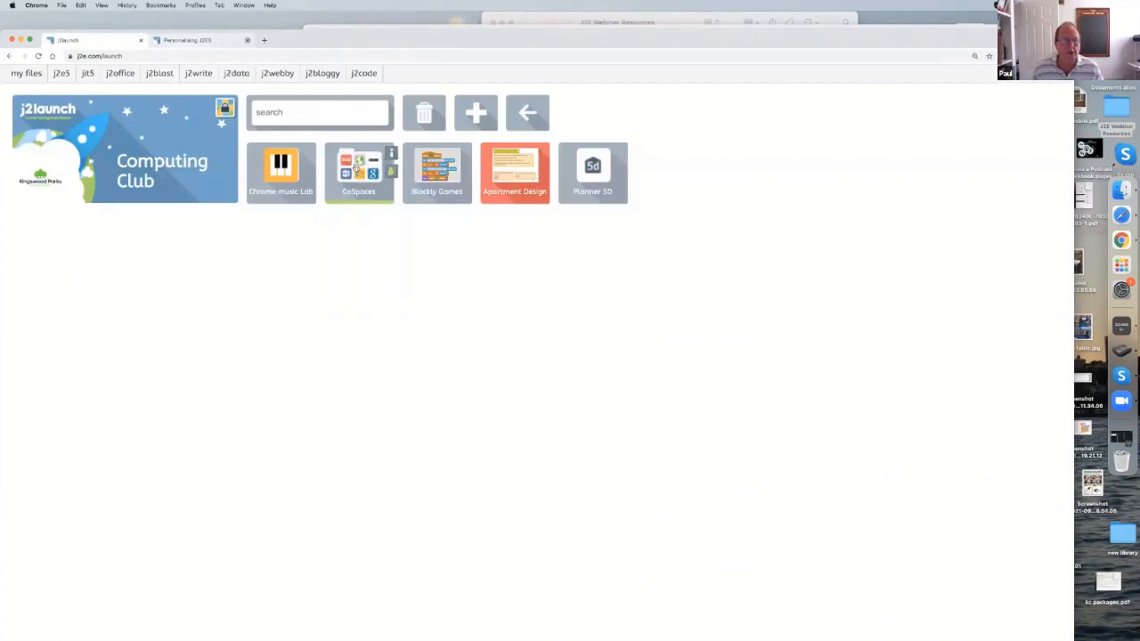
View the tiles in Computing Club's CoSpaces subfolder and return to the main j2launch page.
left_click(355, 167)
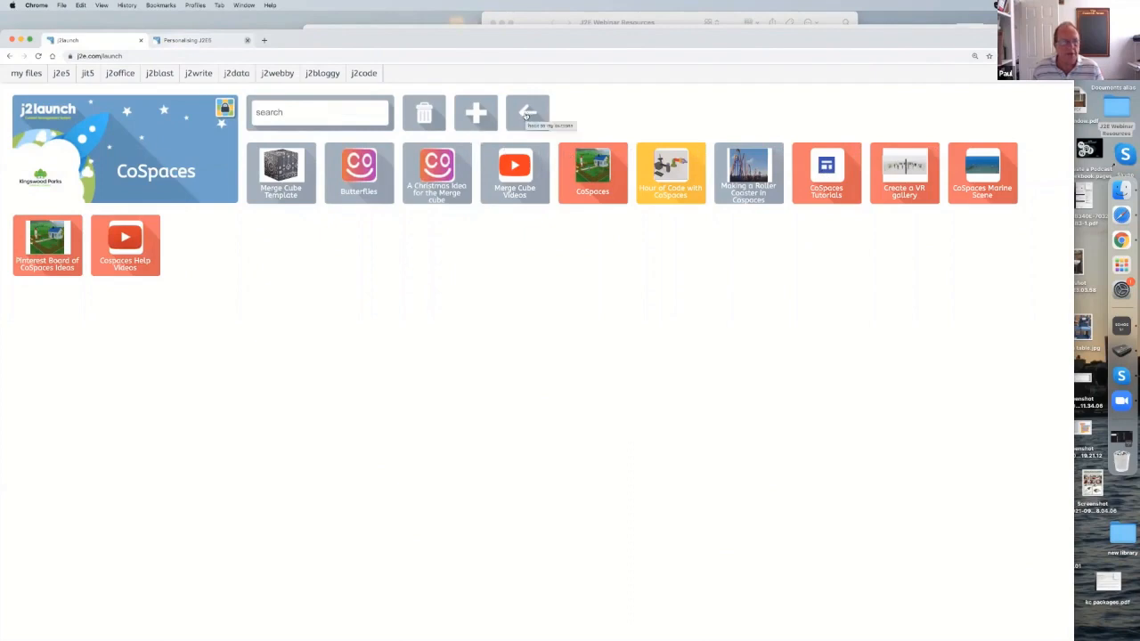
left_click(526, 114)
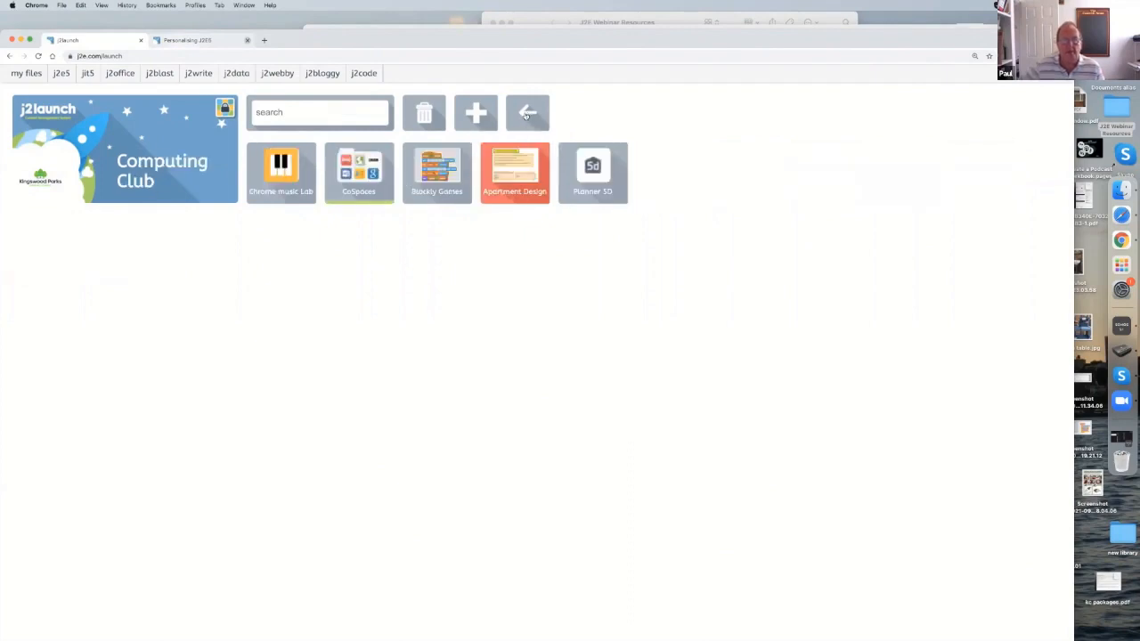
left_click(525, 114)
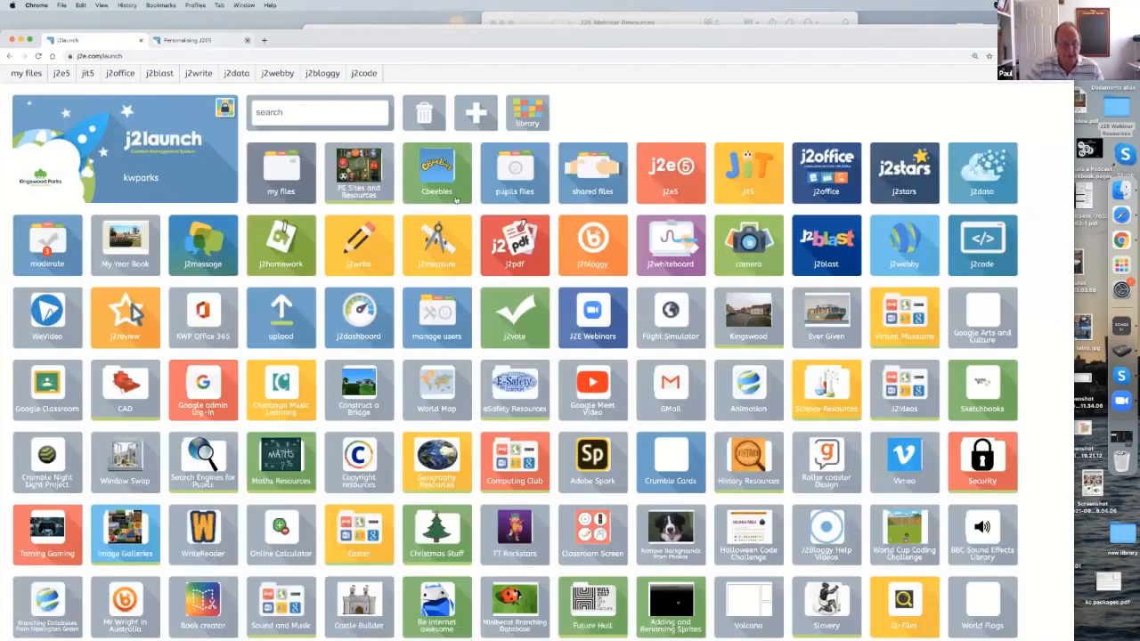
Go to the closing Q&A page of the Personalising J2E5 presentation through edit mode and show it in view mode.
left_click(219, 40)
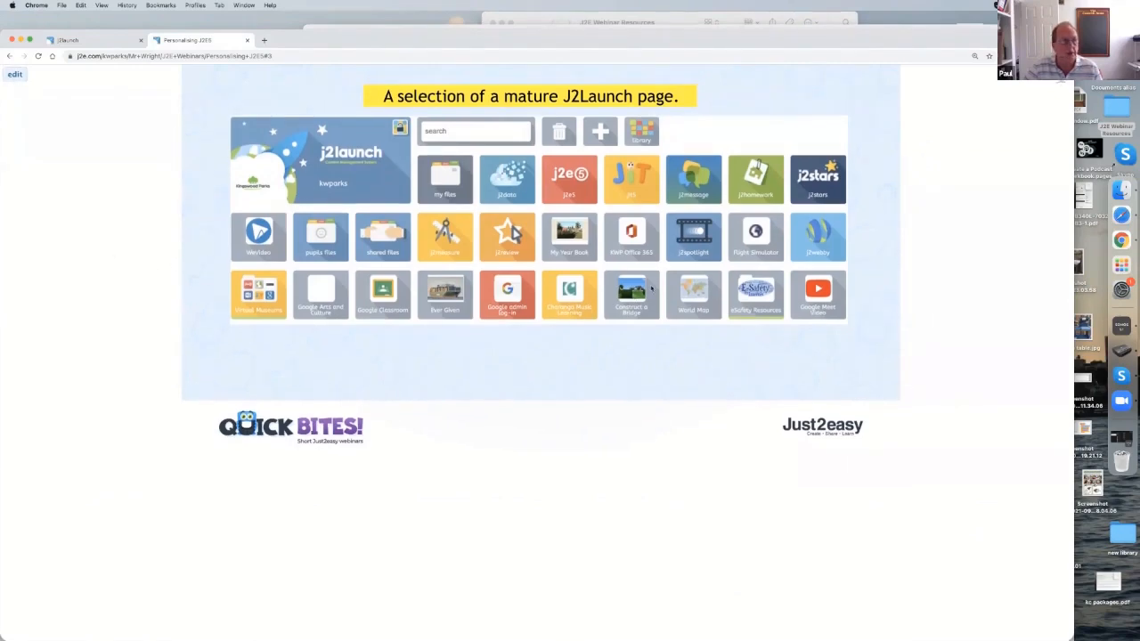
left_click(16, 76)
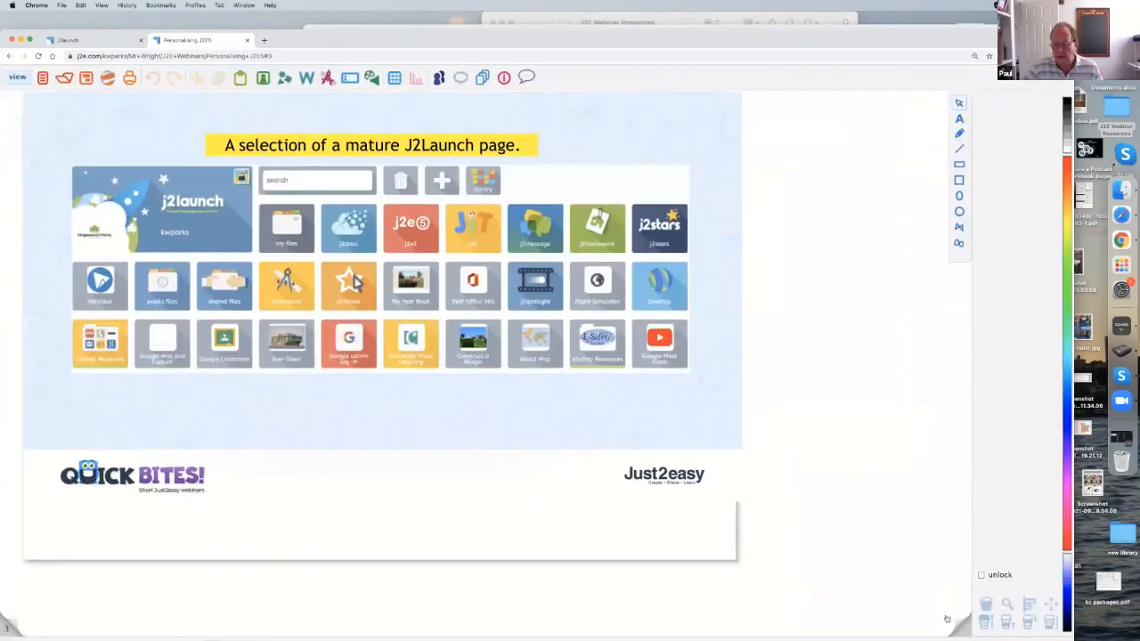
scroll(953, 623, "right", 5)
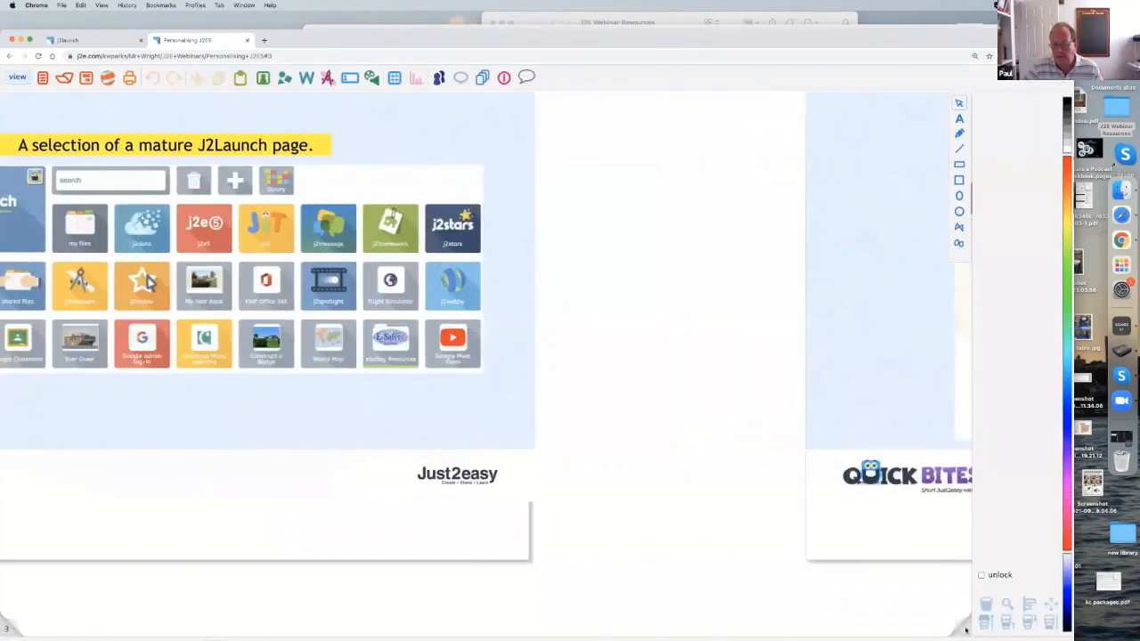
scroll(965, 630, "right", 8)
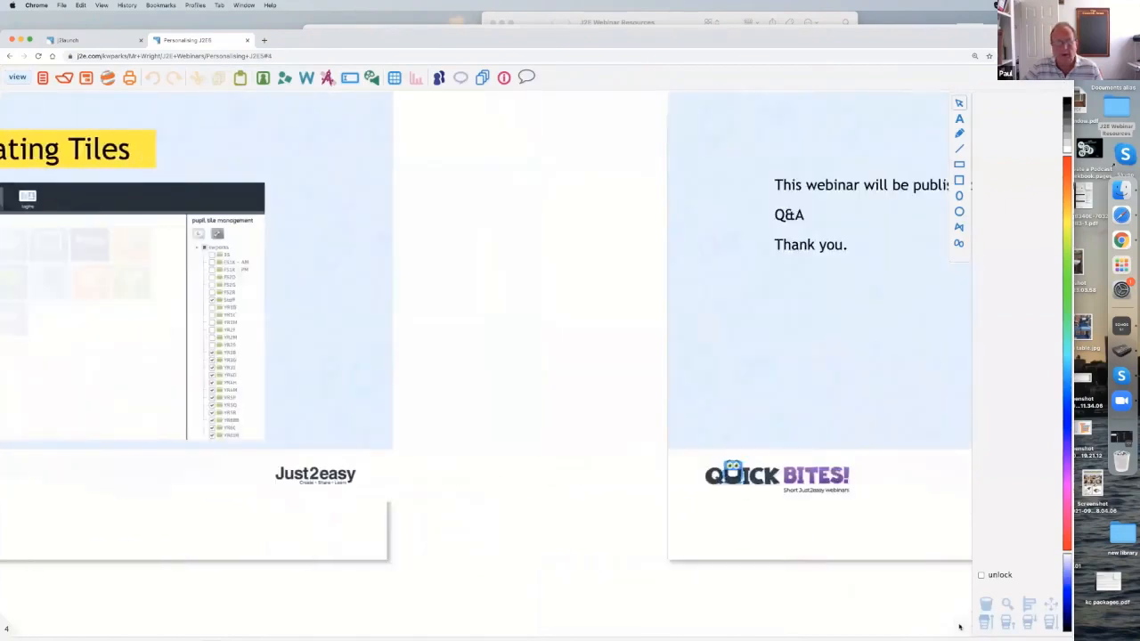
scroll(959, 627, "right", 5)
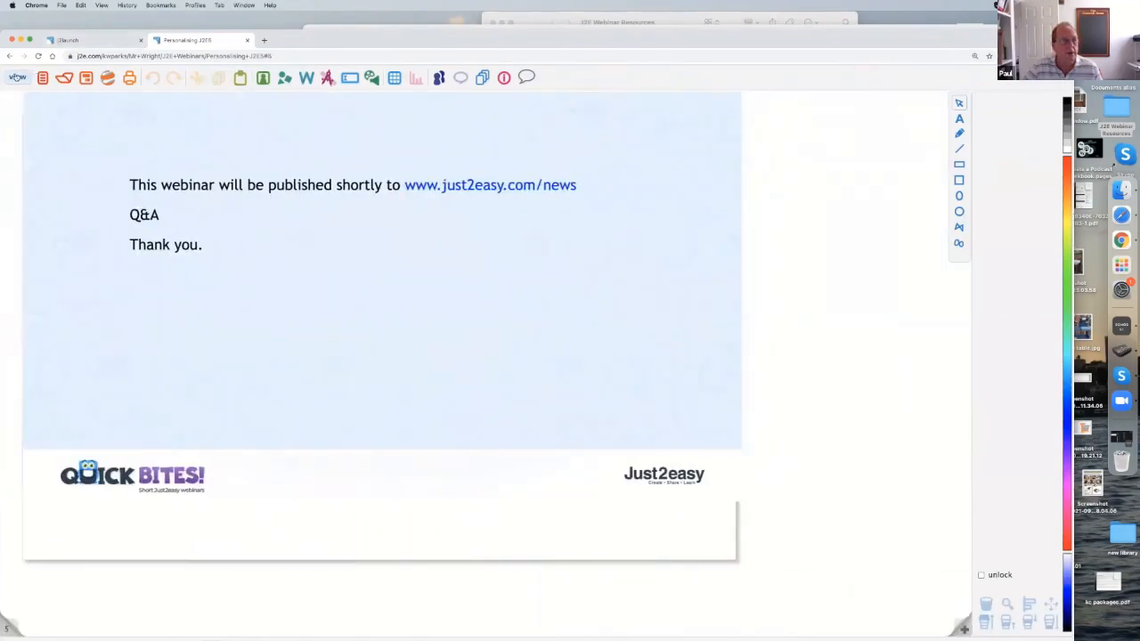
left_click(16, 77)
left_click(564, 138)
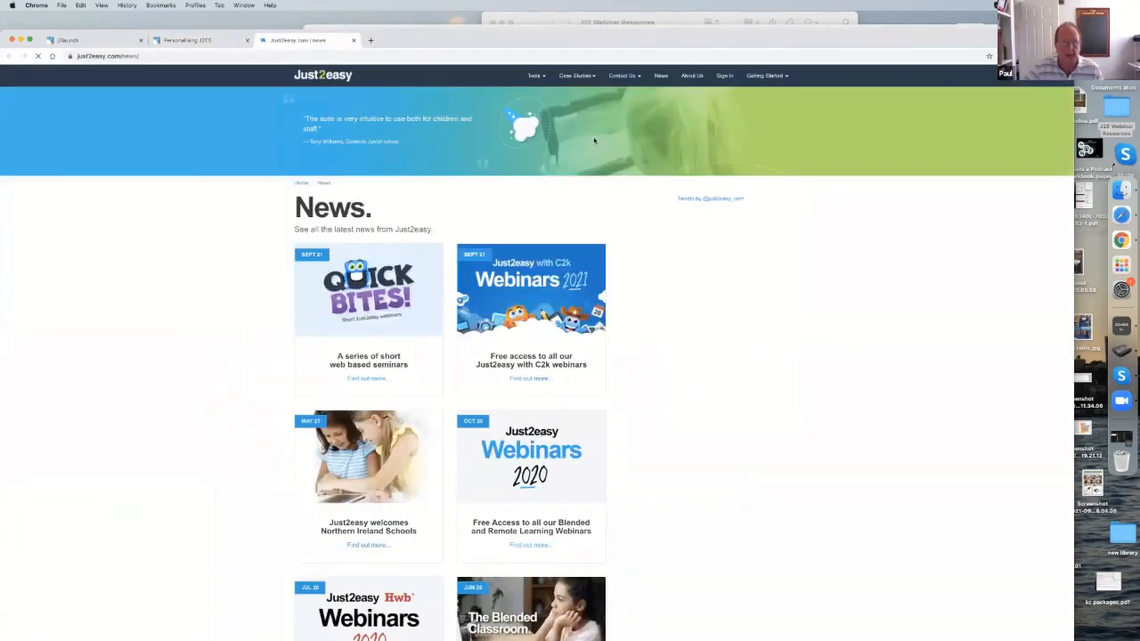
left_click(326, 294)
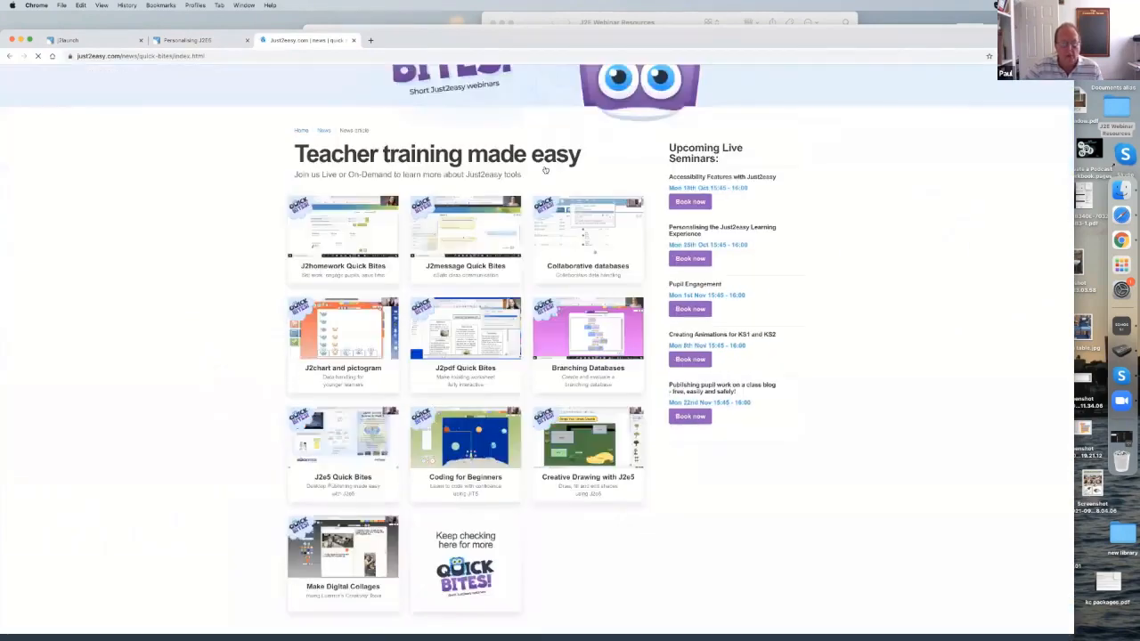
scroll(534, 462, "down", 3)
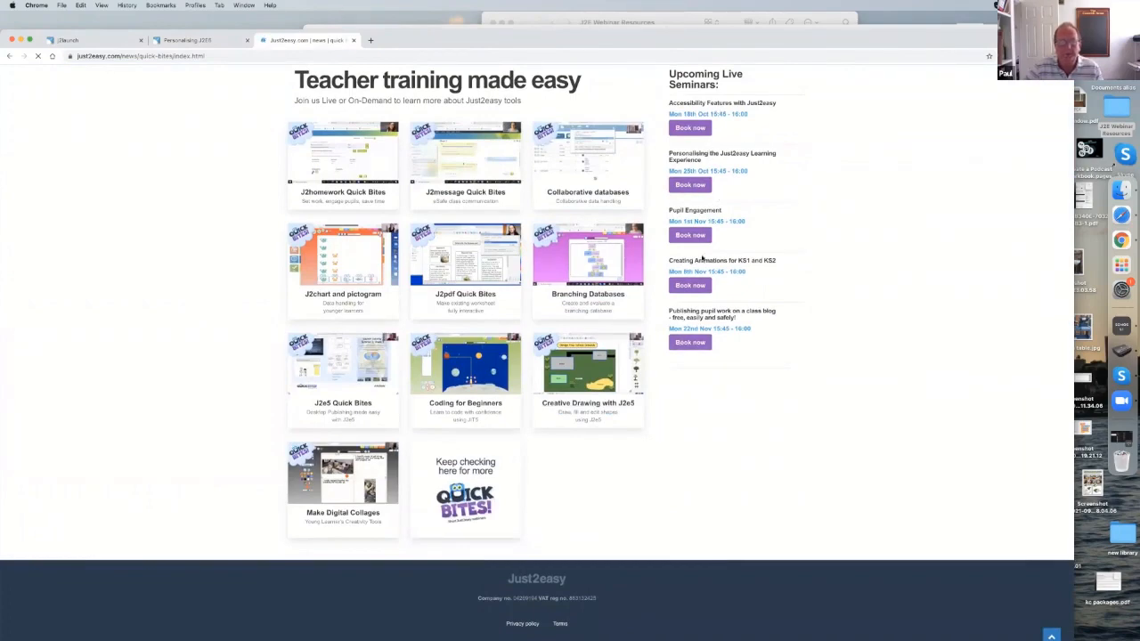
left_click(189, 40)
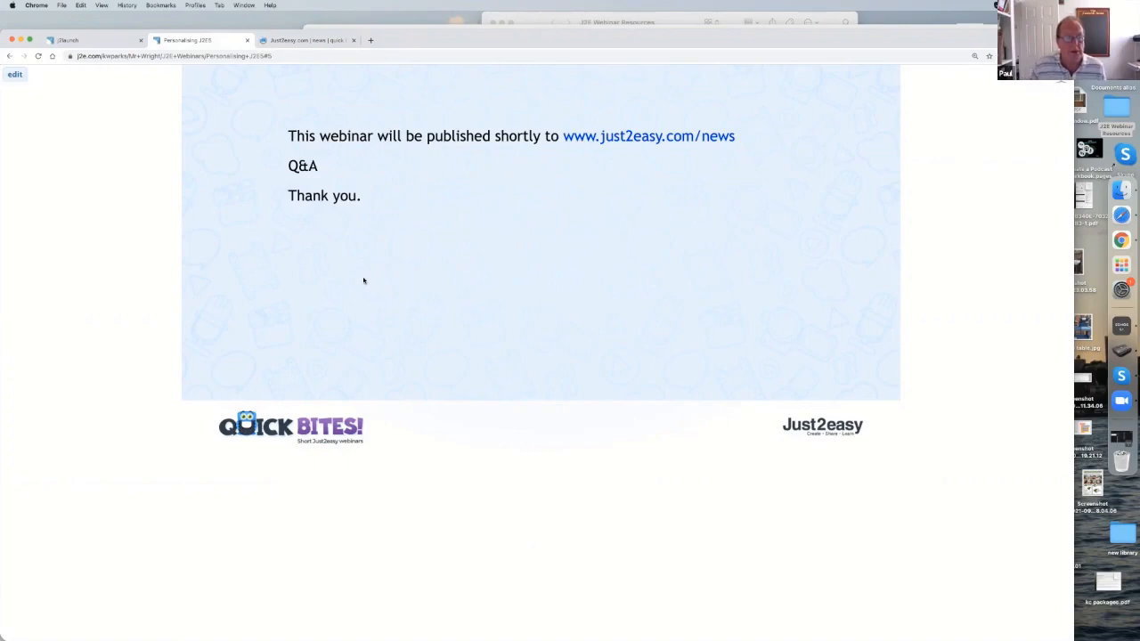